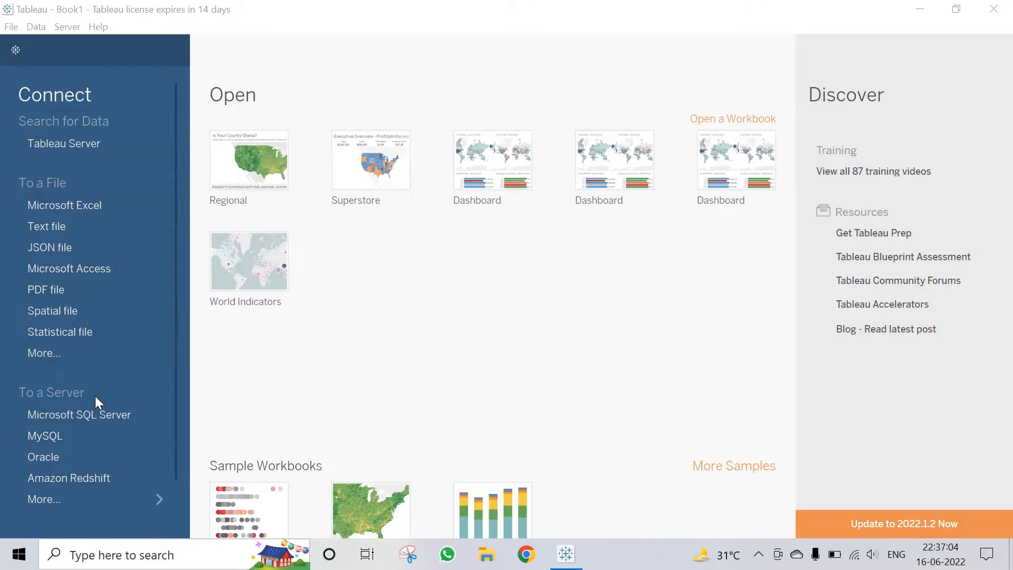
# Step: Show the full list of 74 installed server connectors from the Connect pane
pyautogui.click(128, 499)
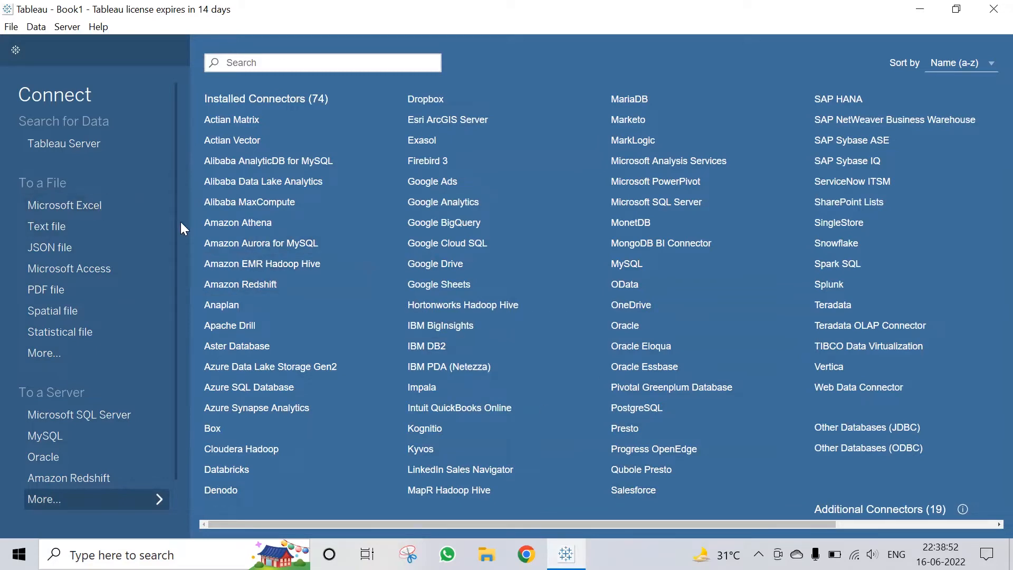
# Step: Connect to the Sample - Superstore workbook as a Microsoft Excel data source
pyautogui.click(154, 206)
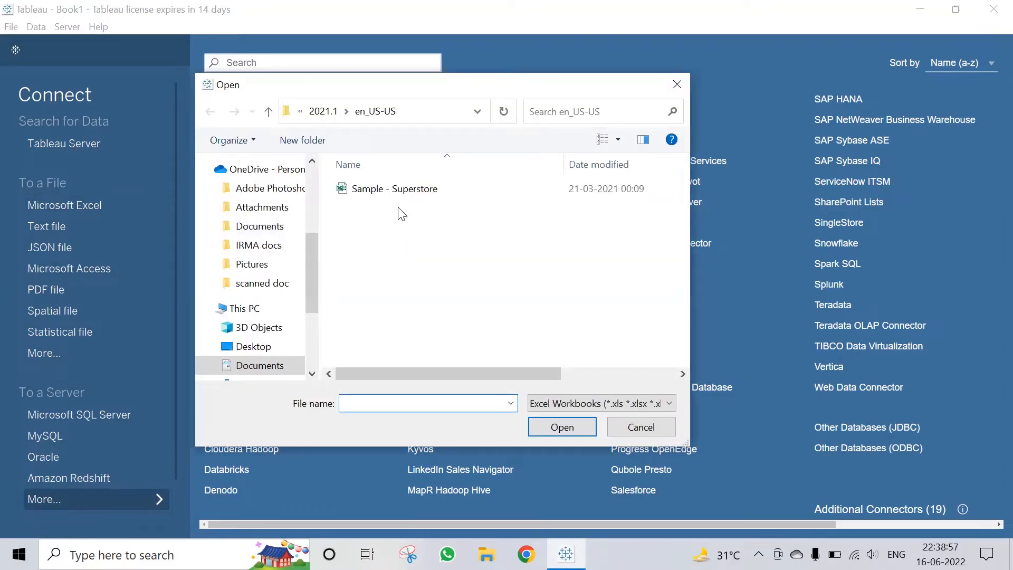
pyautogui.click(404, 194)
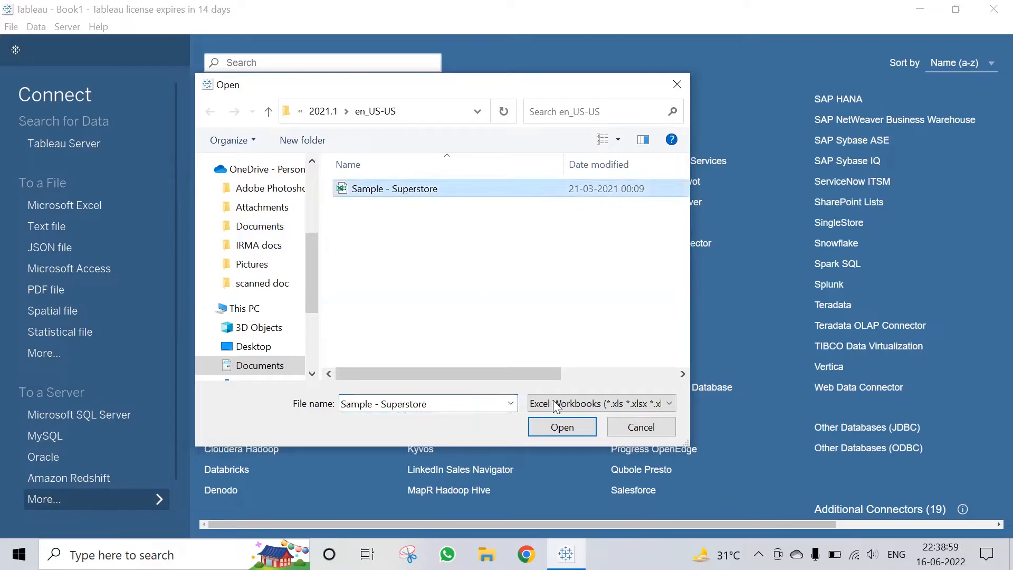
pyautogui.click(562, 427)
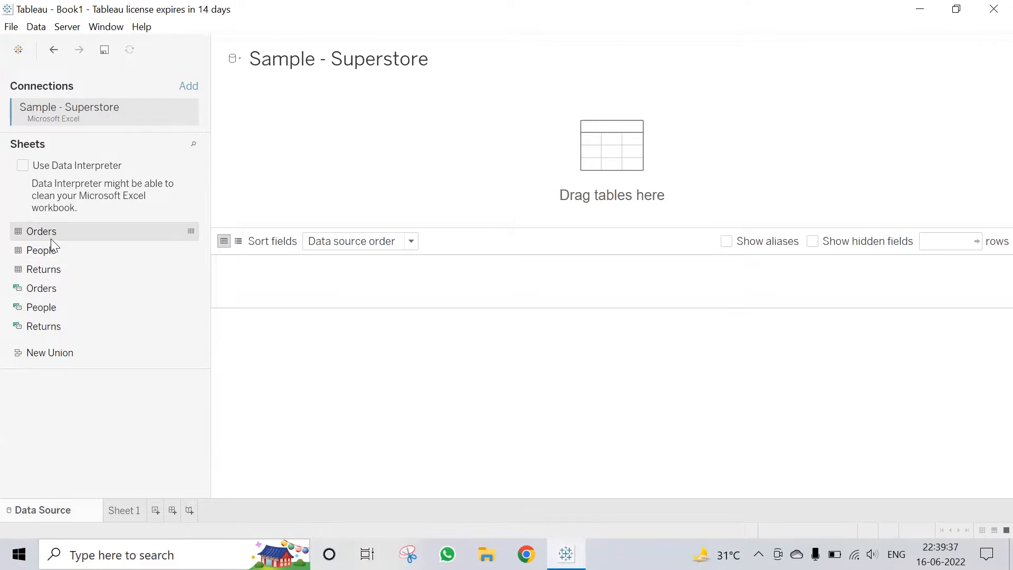
pyautogui.click(192, 233)
pyautogui.scroll(-15, 485, 285)
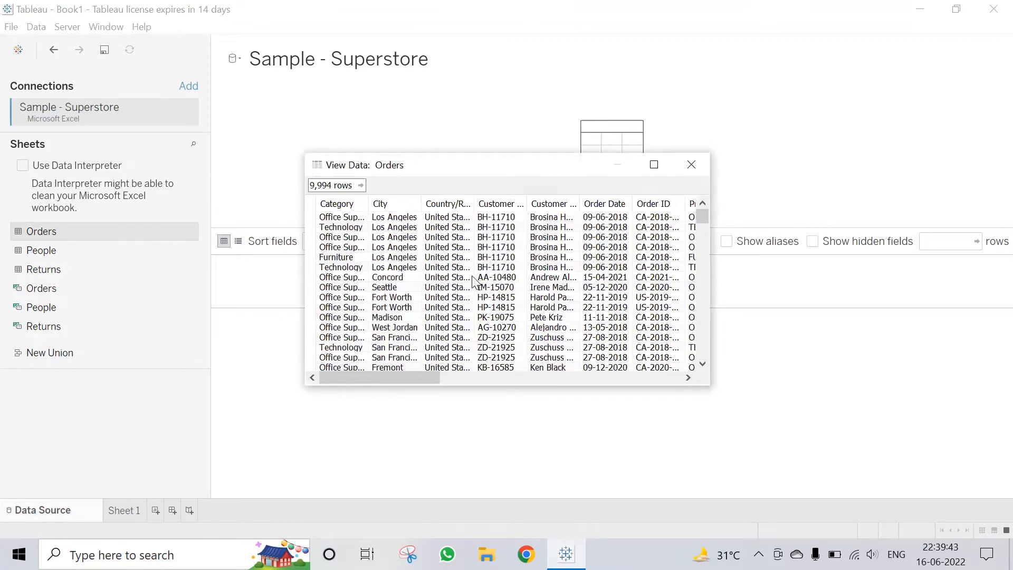
pyautogui.scroll(-5, 473, 281)
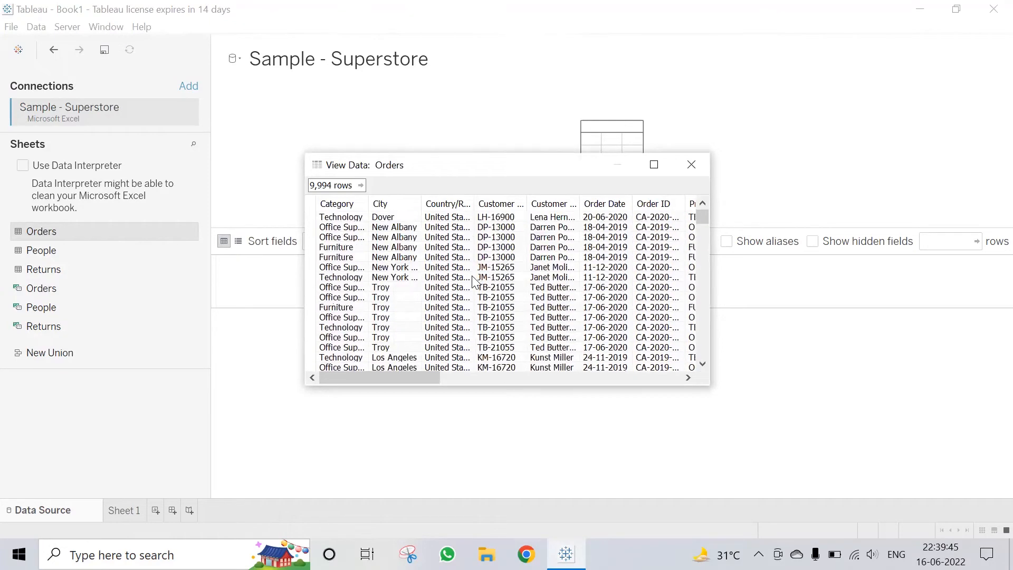
pyautogui.moveTo(702, 217)
pyautogui.mouseDown()
pyautogui.moveTo(698, 355)
pyautogui.moveTo(702, 211)
pyautogui.mouseUp()
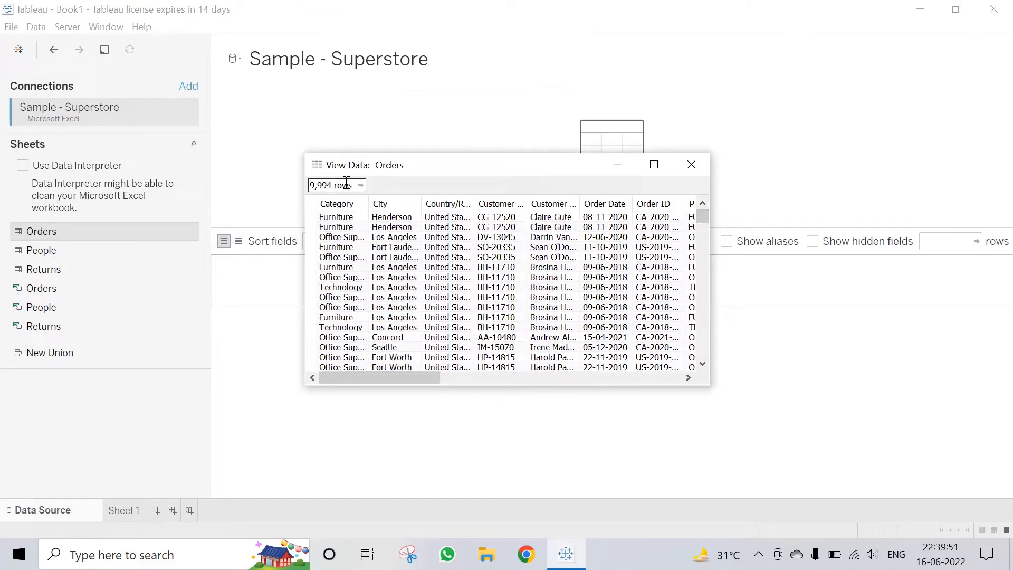
pyautogui.click(684, 164)
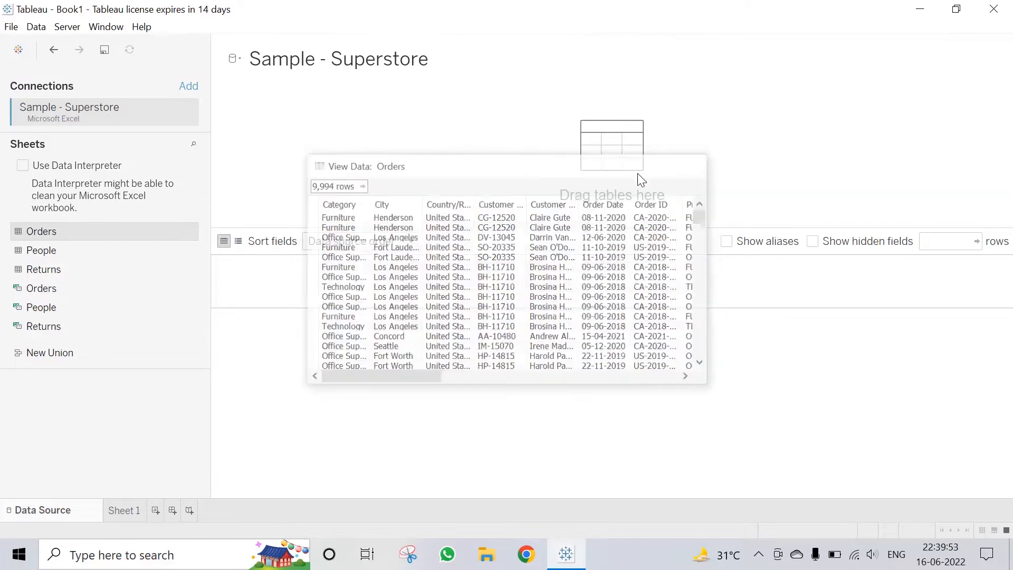
pyautogui.moveTo(192, 252)
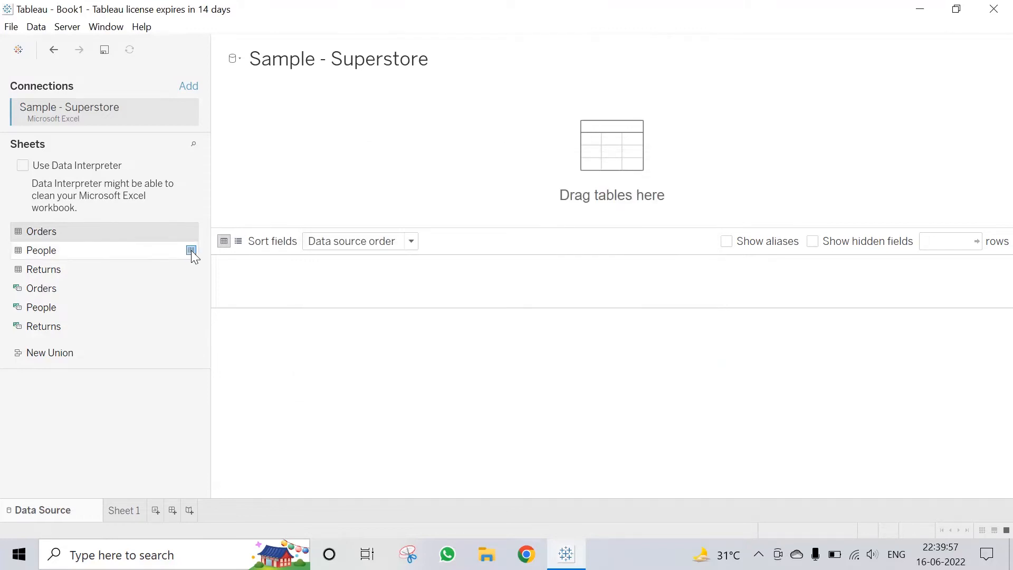
pyautogui.click(191, 250)
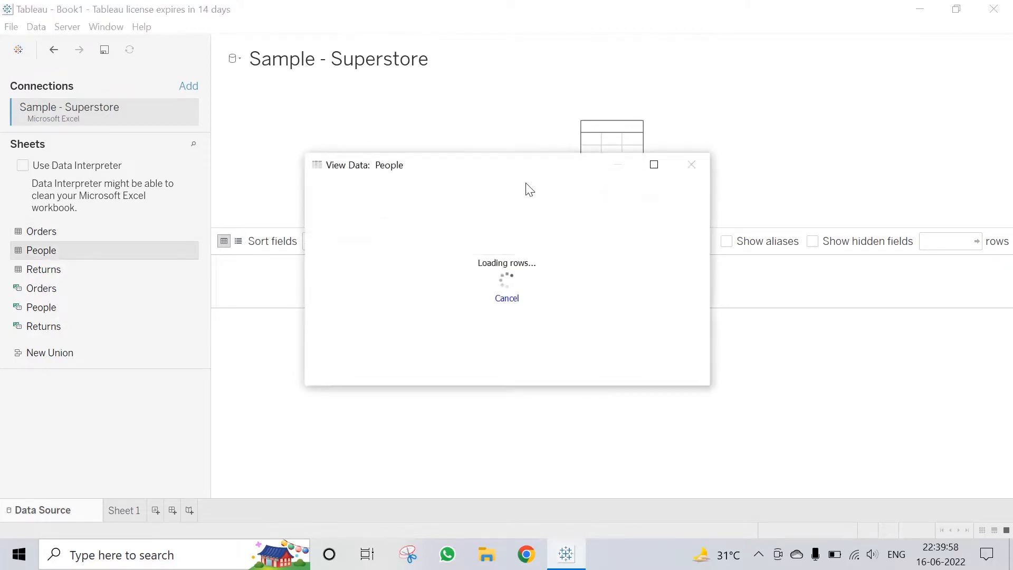
pyautogui.click(695, 163)
pyautogui.click(189, 271)
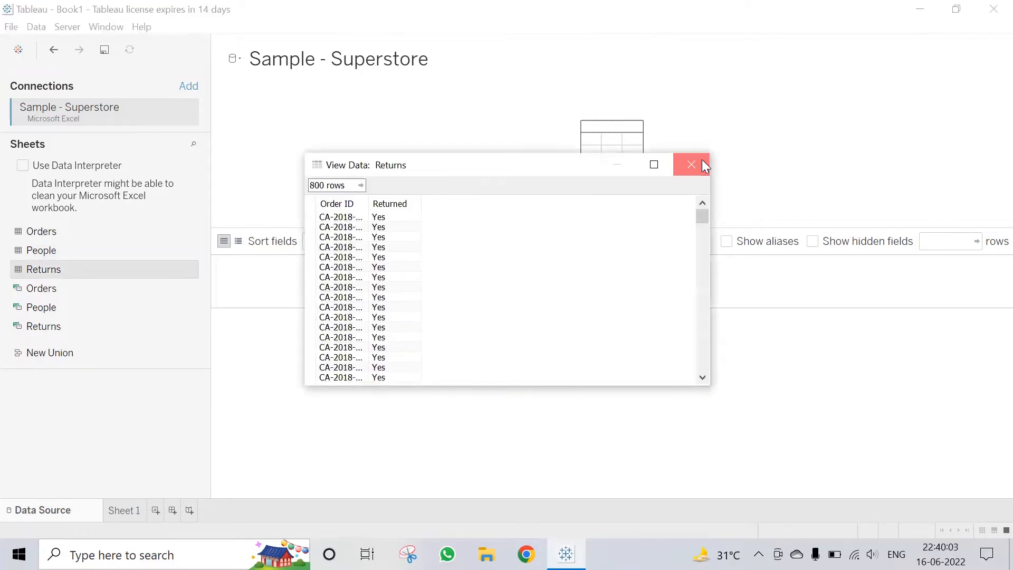
pyautogui.click(704, 163)
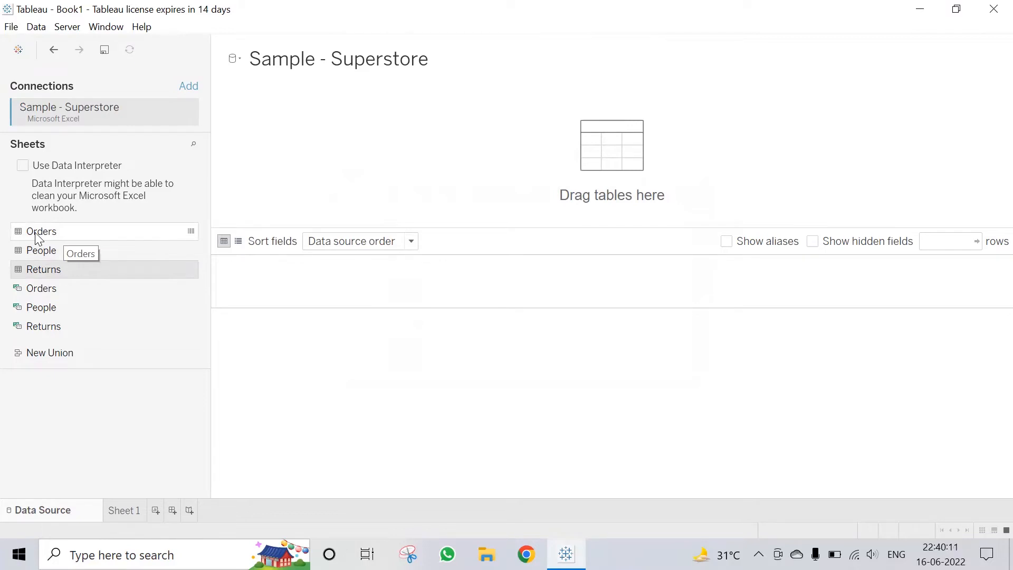
# Step: Place the Orders sheet on the data source canvas to fill the preview grid
pyautogui.moveTo(36, 233); pyautogui.dragTo(612, 152)
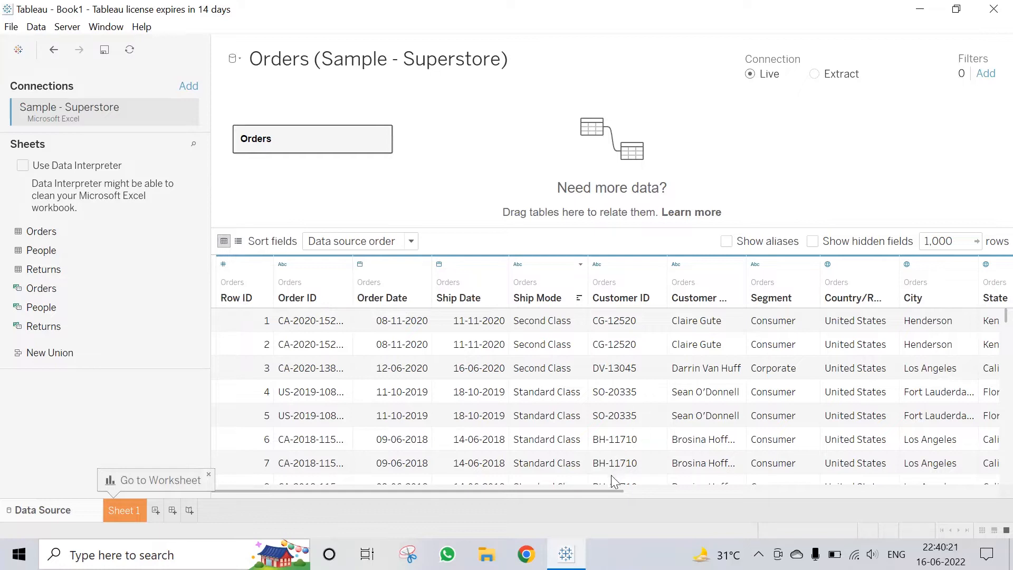
pyautogui.moveTo(611, 488); pyautogui.dragTo(565, 493)
# Step: Sort Row ID descending and back, and switch its type to decimal and back to whole number
pyautogui.click(265, 298)
pyautogui.click(265, 298)
pyautogui.click(228, 264)
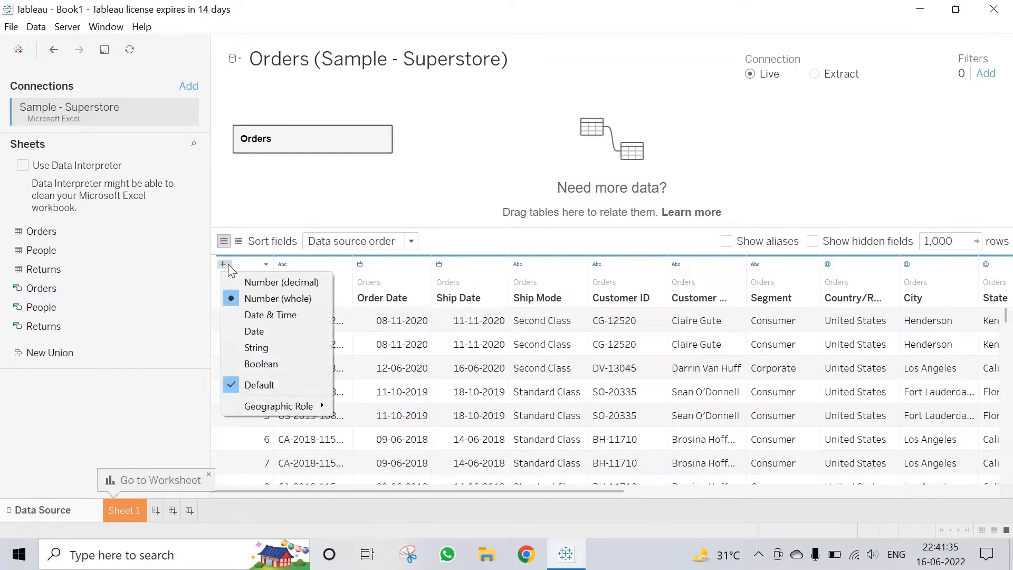
pyautogui.click(282, 282)
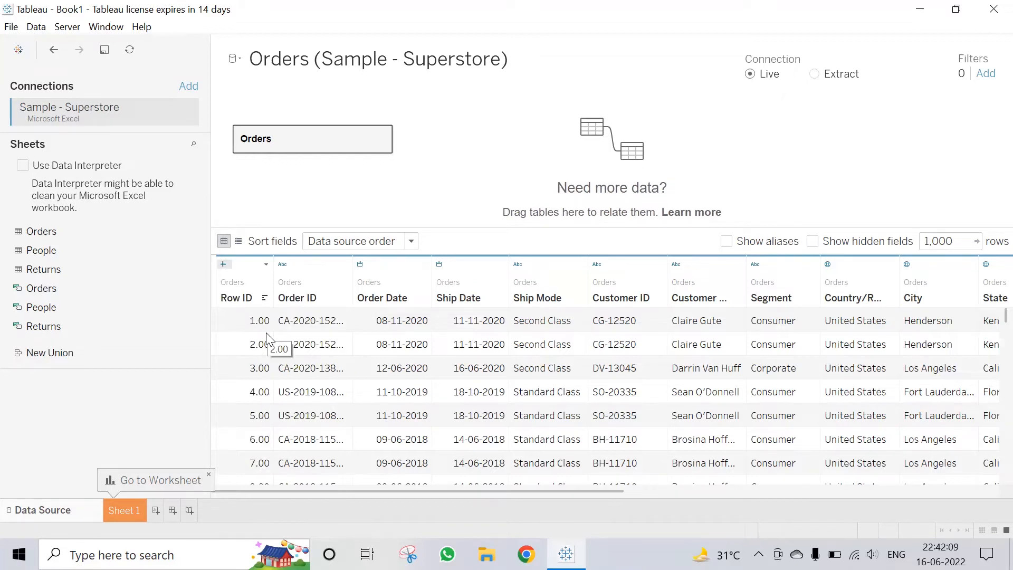
pyautogui.click(224, 264)
pyautogui.click(259, 299)
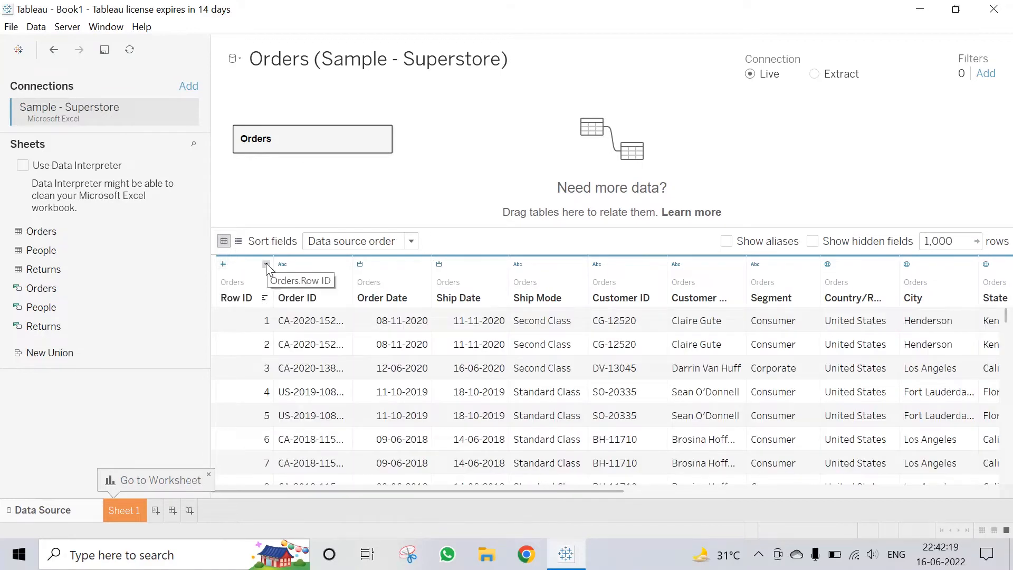
# Step: Rename the Row ID field to 'Sq.'
pyautogui.click(266, 264)
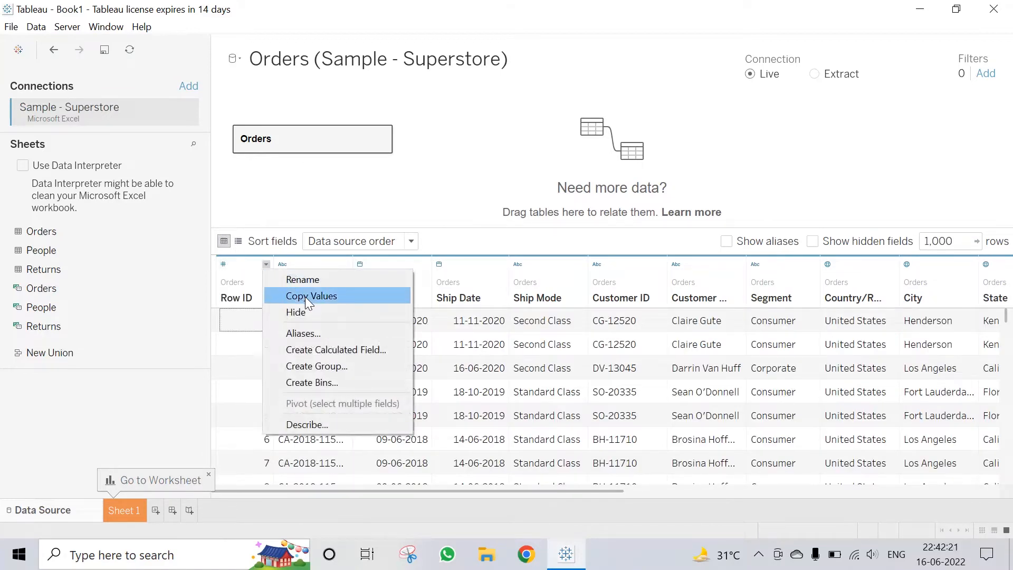
pyautogui.click(303, 280)
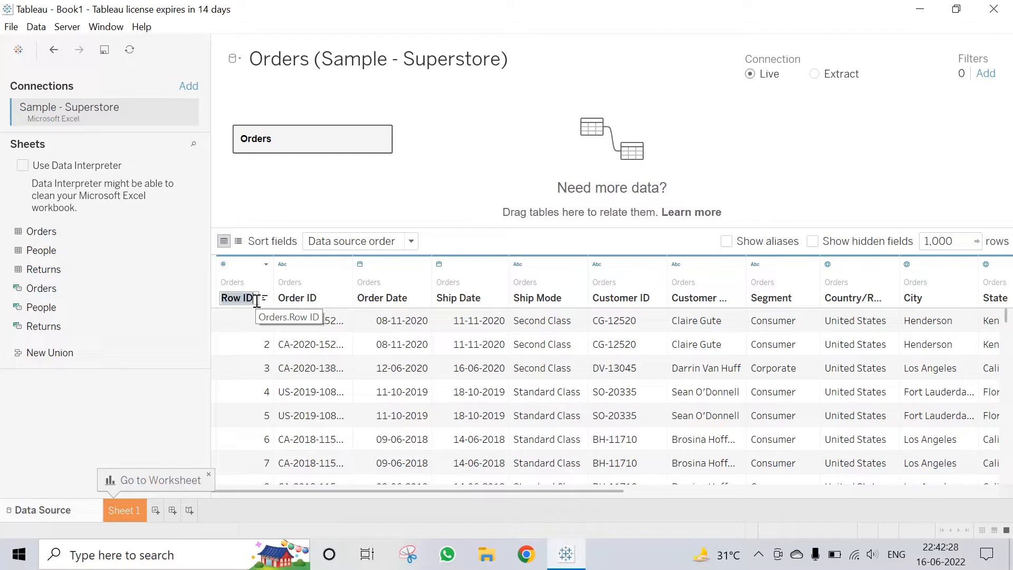
pyautogui.press('BackSpace')
pyautogui.write('Sq.')
pyautogui.press('Return')
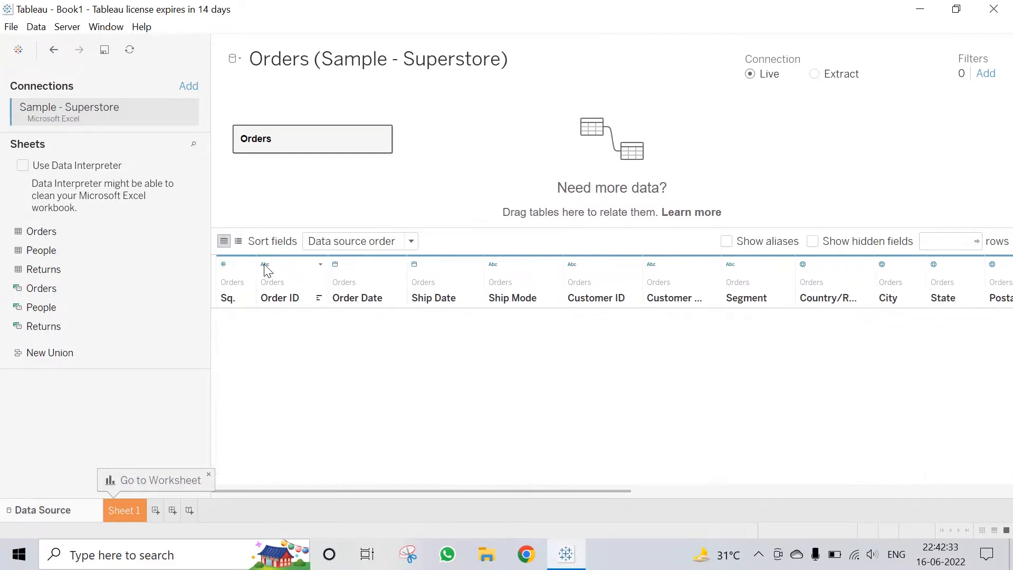
# Step: Reset the Sq. field to its original name Row ID and copy all Row ID values
pyautogui.click(265, 264)
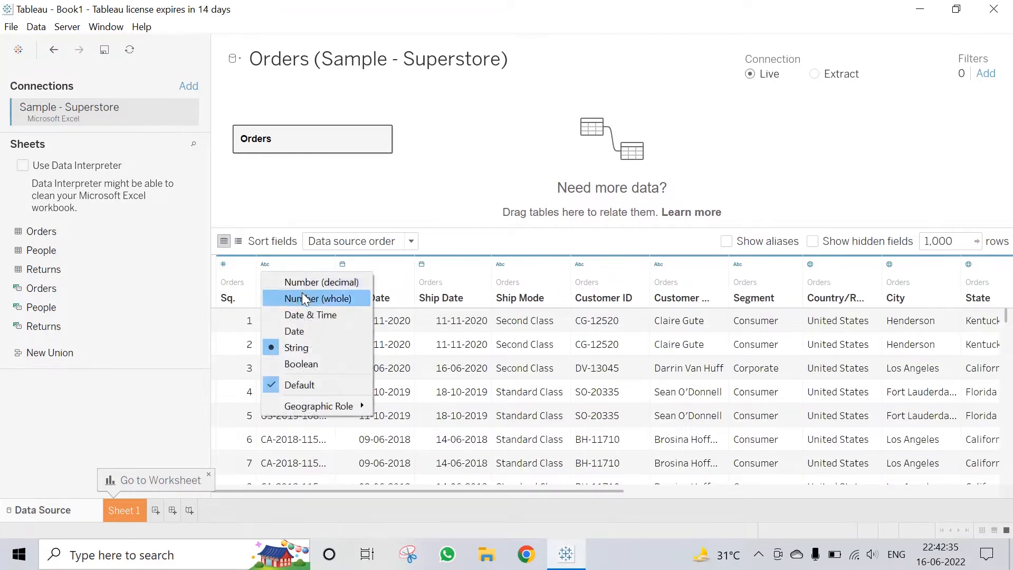
pyautogui.click(180, 391)
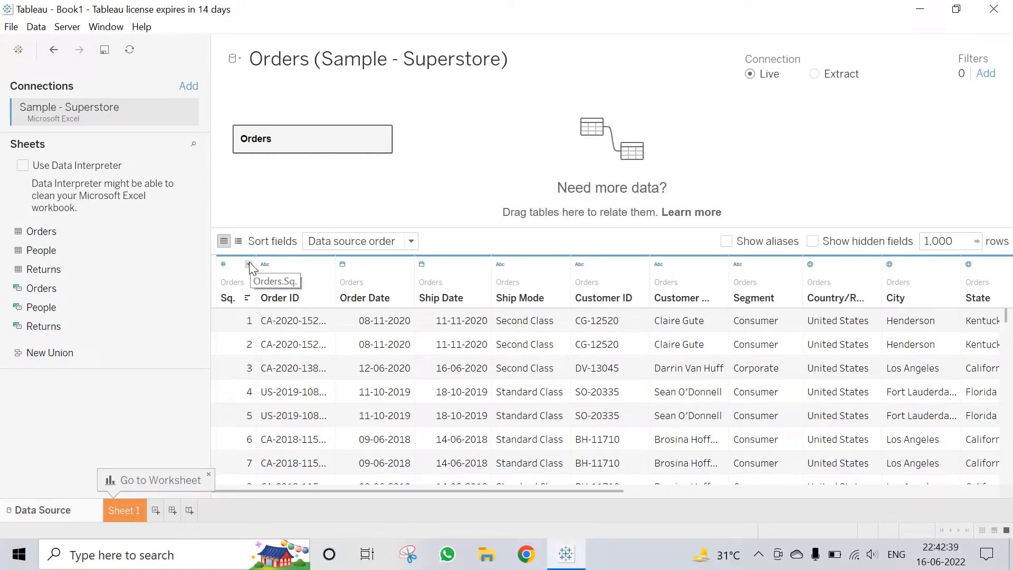
pyautogui.click(249, 263)
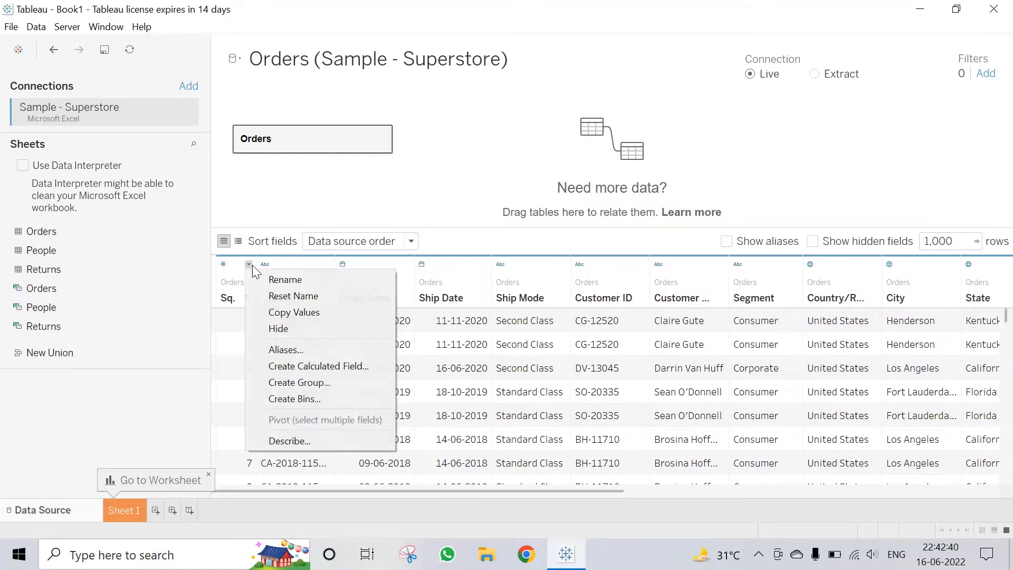
pyautogui.click(280, 296)
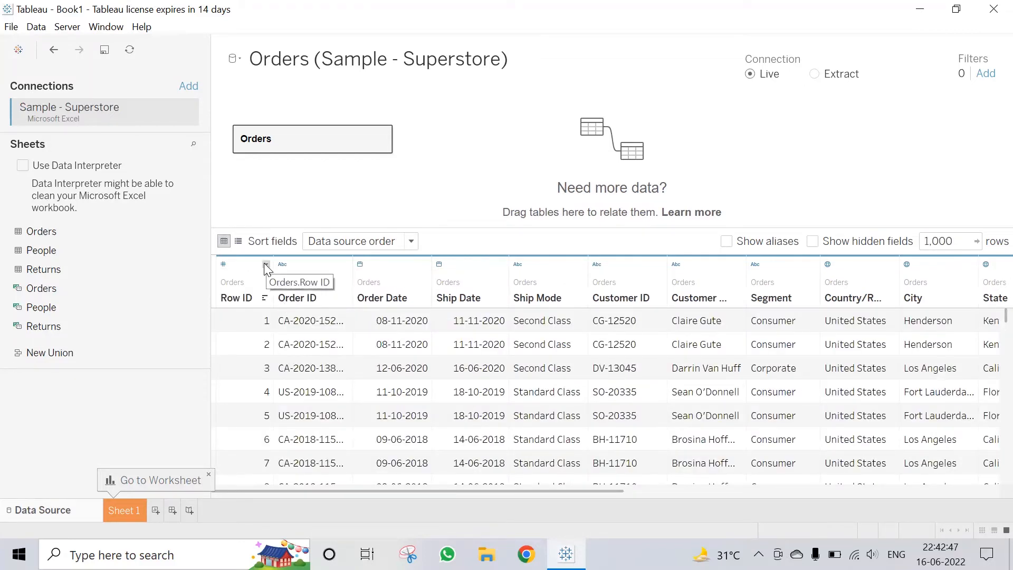
pyautogui.click(265, 265)
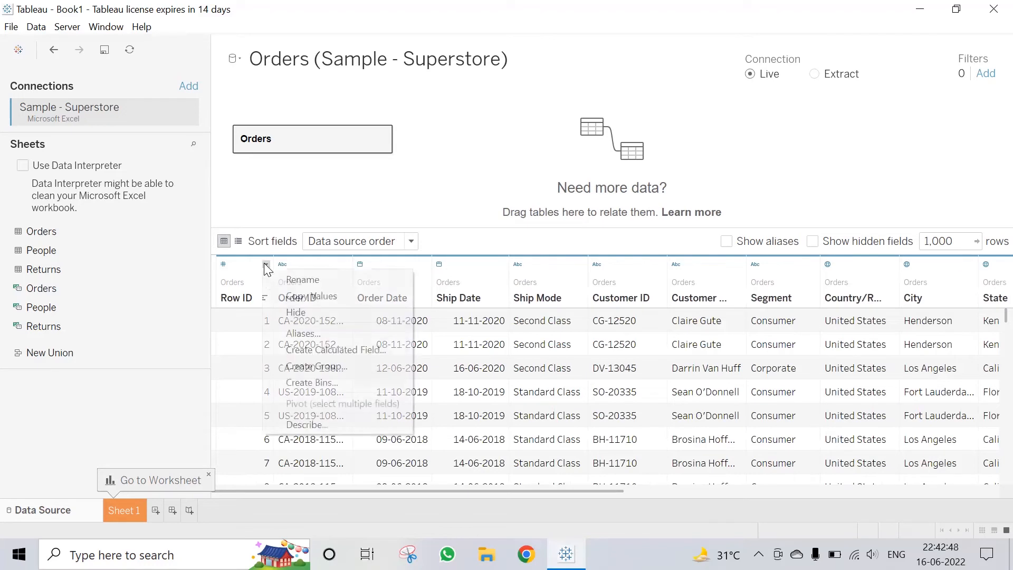
pyautogui.click(286, 294)
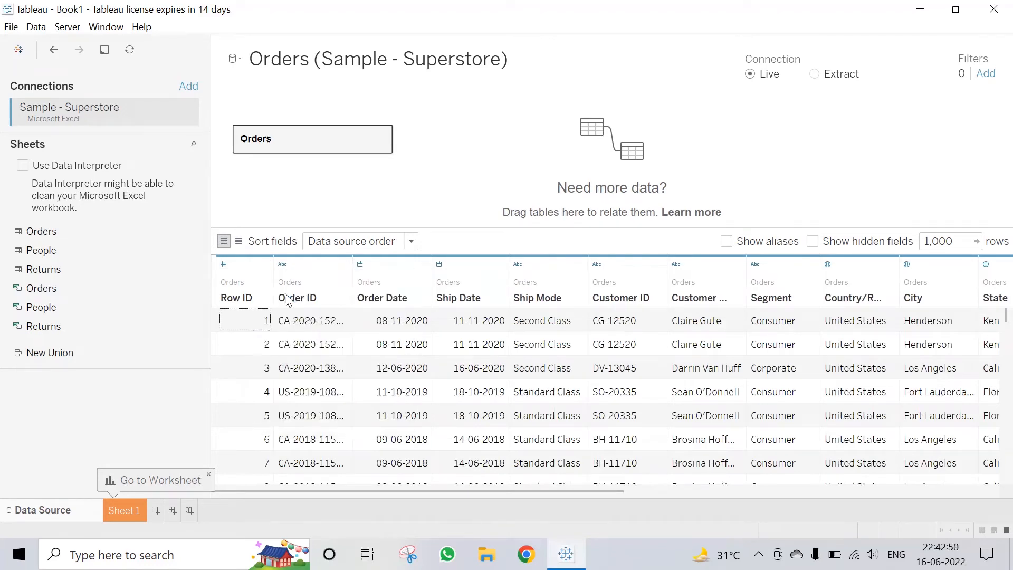
# Step: Hide the Row ID column, show hidden fields, then unhide Row ID
pyautogui.click(266, 264)
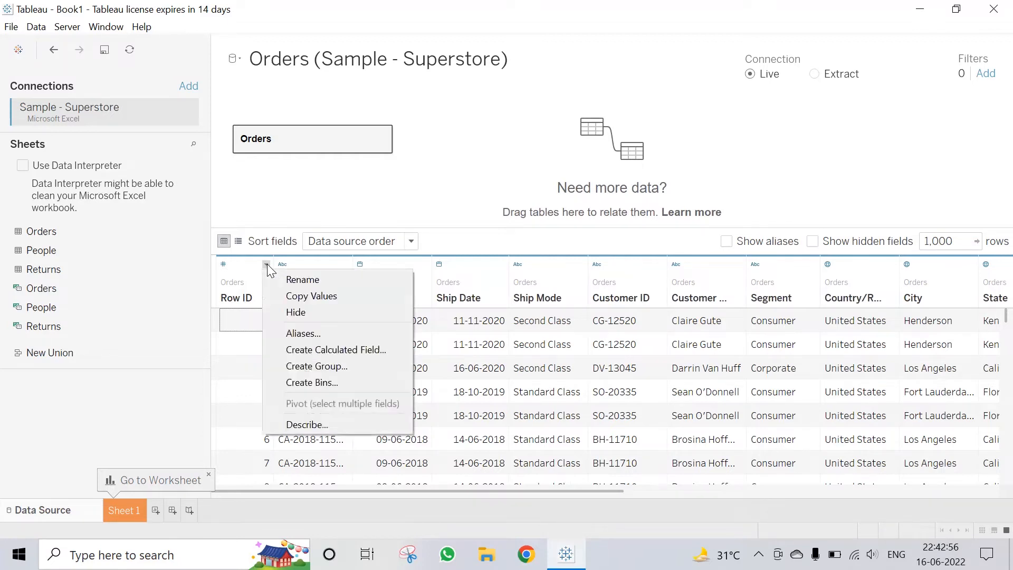
pyautogui.click(295, 313)
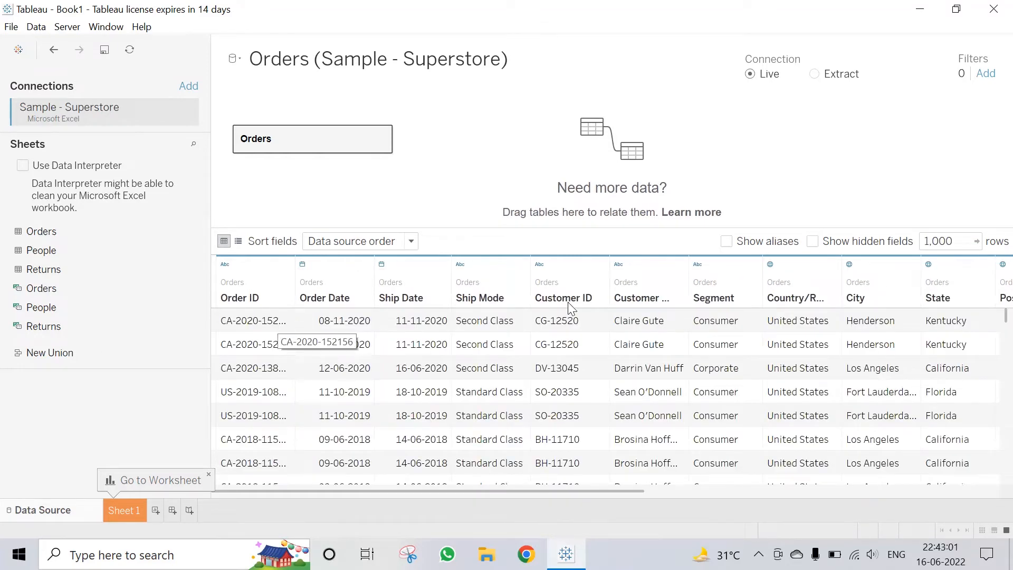
pyautogui.click(812, 241)
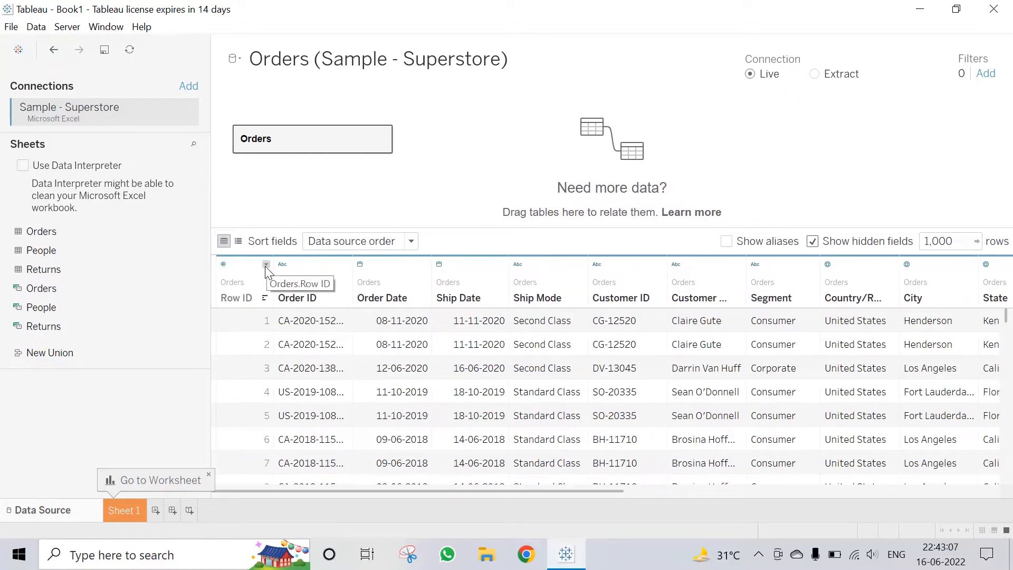
pyautogui.click(265, 265)
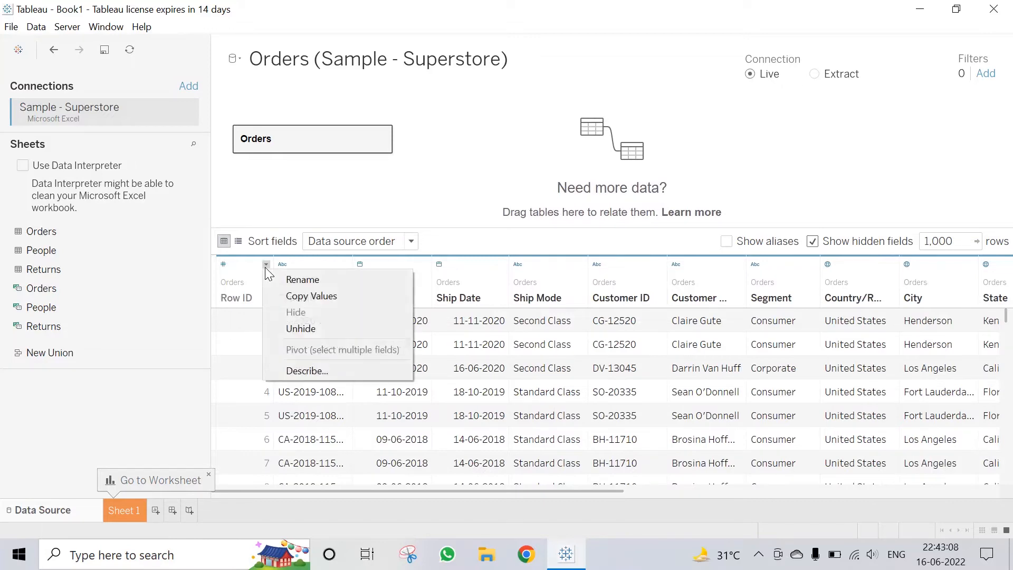
pyautogui.click(302, 328)
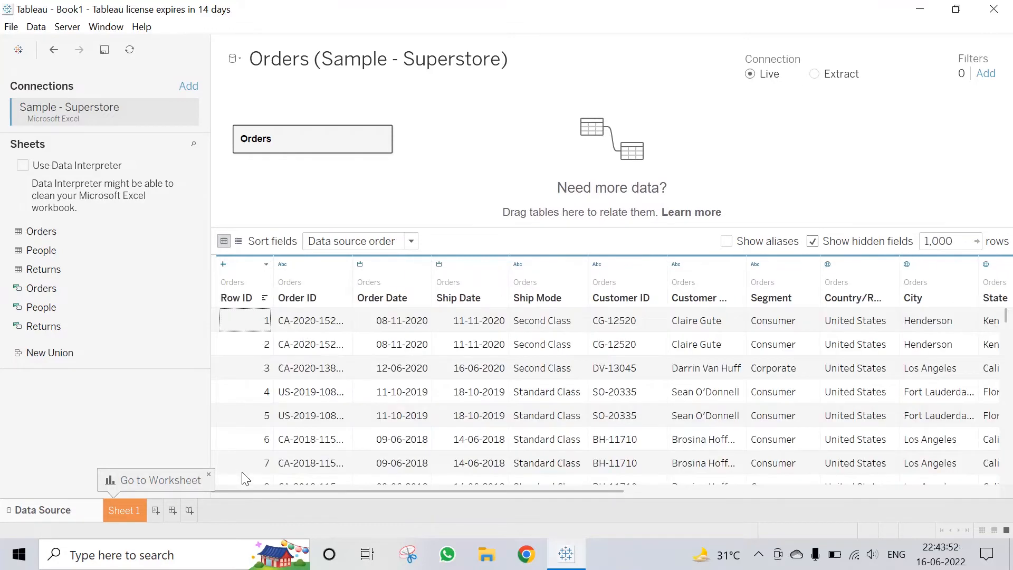
pyautogui.moveTo(263, 491); pyautogui.dragTo(372, 488)
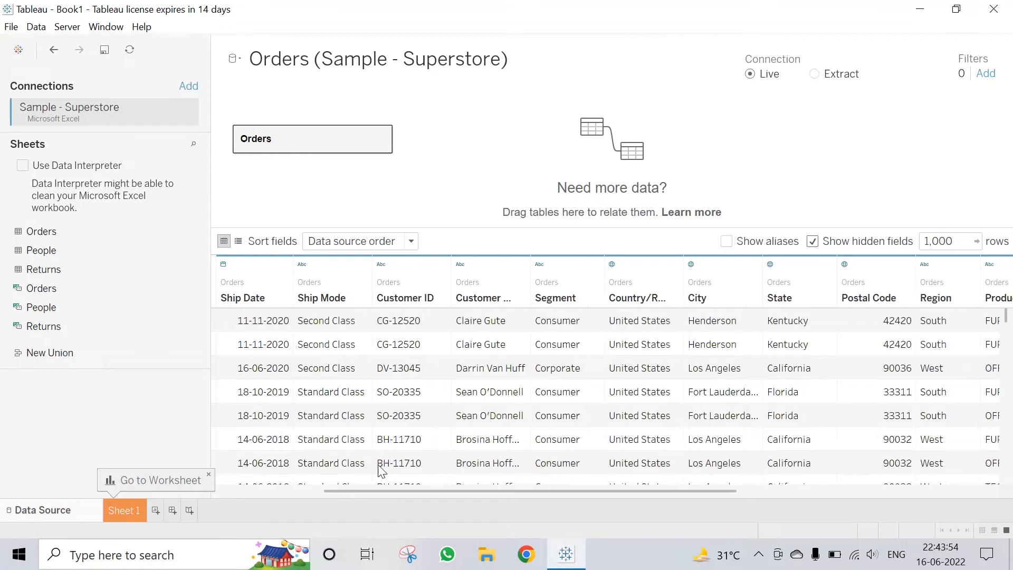
# Step: Alias the Consumer member of Segment as 'Buyer'
pyautogui.click(597, 264)
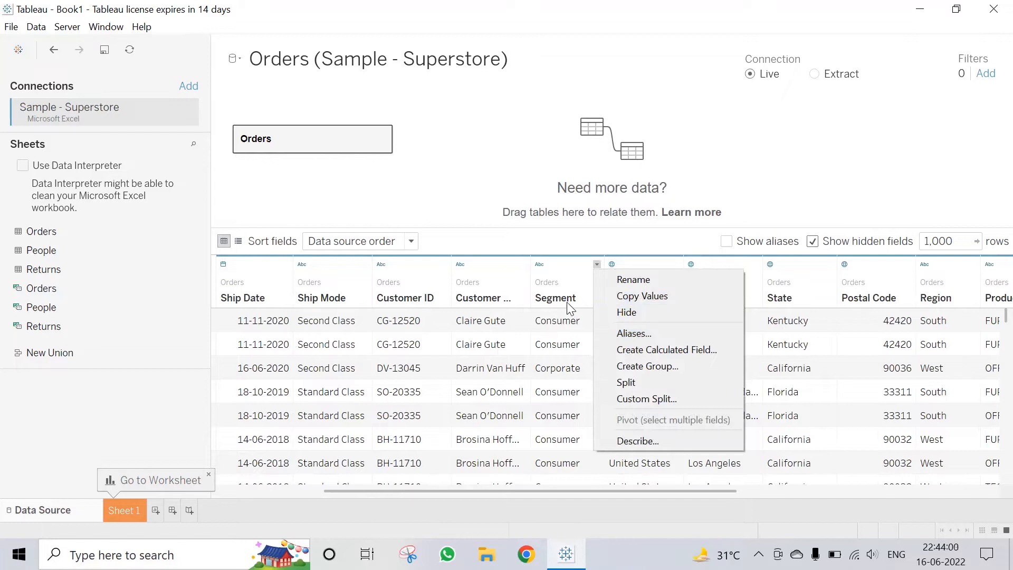
pyautogui.click(633, 335)
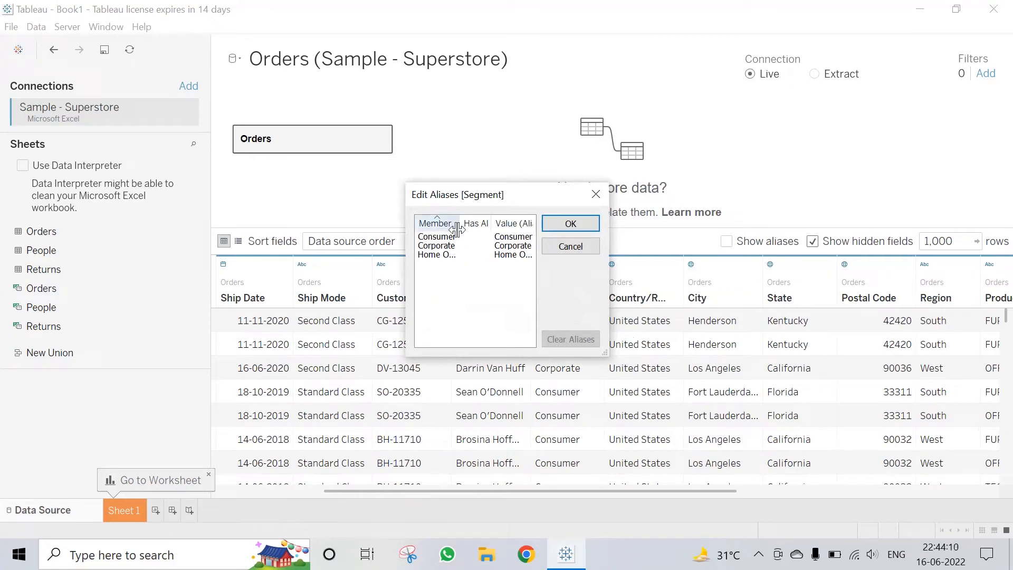
pyautogui.moveTo(459, 224)
pyautogui.mouseDown()
pyautogui.moveTo(473, 224)
pyautogui.moveTo(457, 223)
pyautogui.mouseUp()
pyautogui.doubleClick(514, 237)
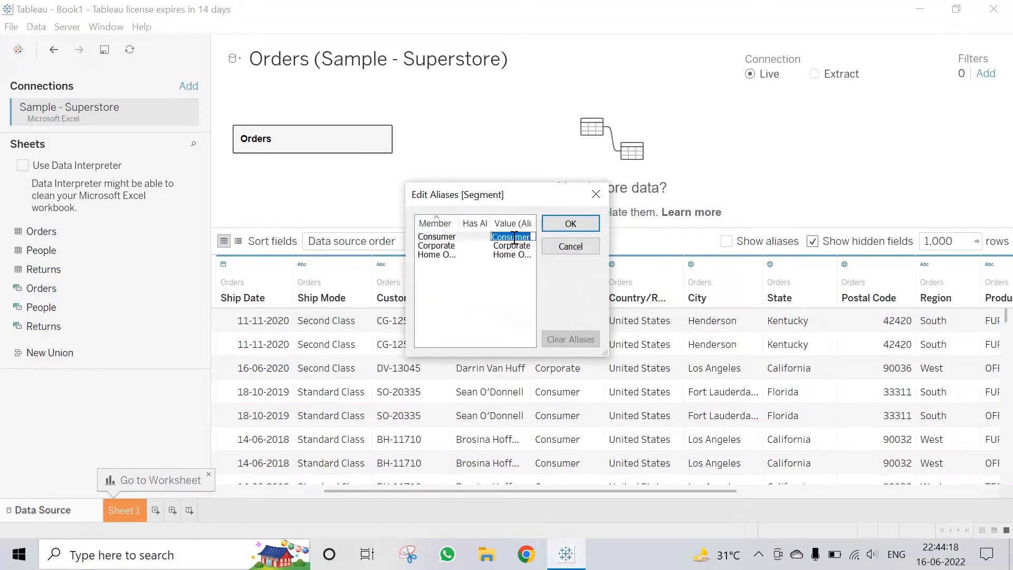
pyautogui.write('Buyer')
pyautogui.click(576, 225)
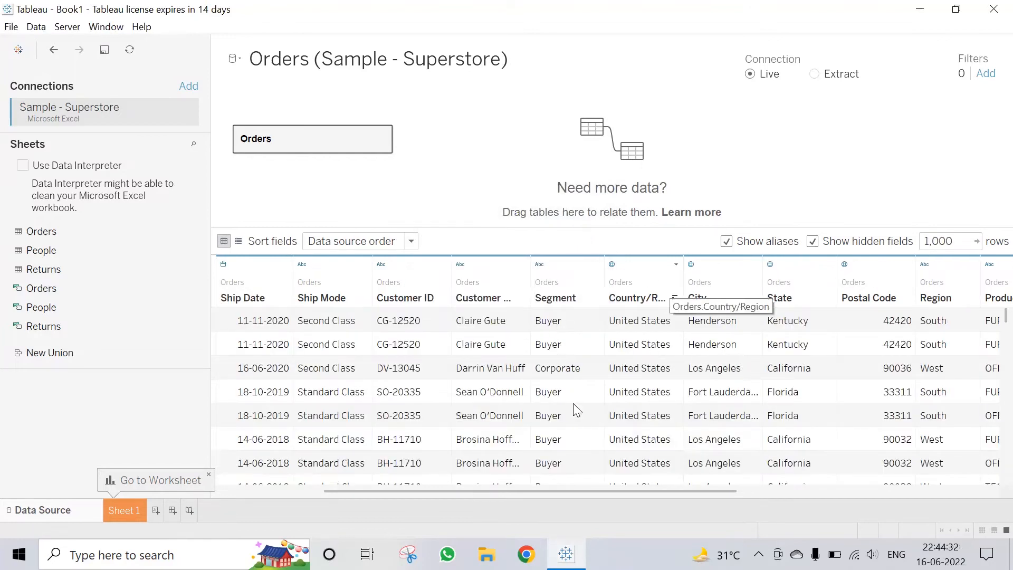
pyautogui.scroll(-15, 575, 393)
pyautogui.scroll(15, 574, 392)
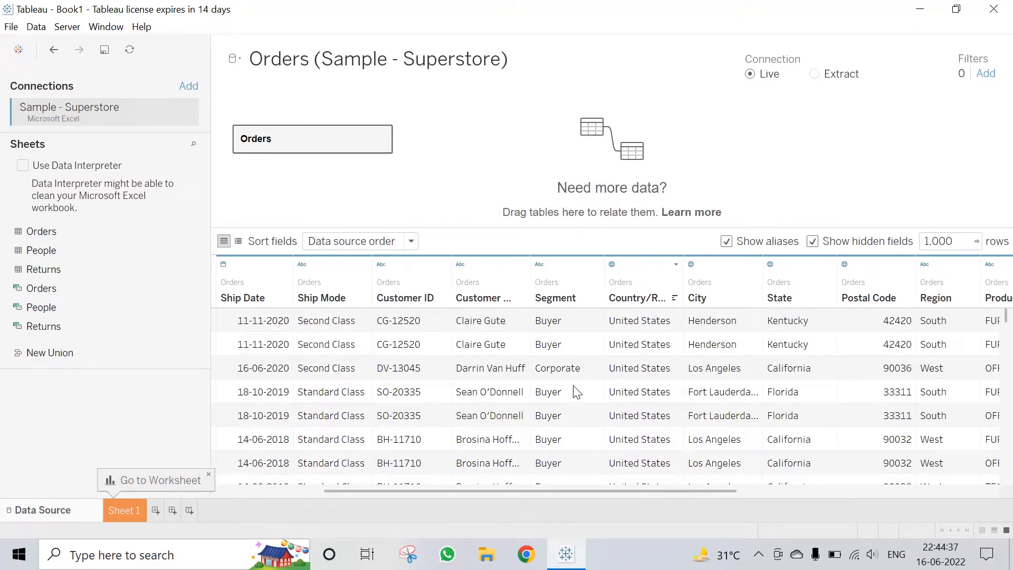
# Step: Clear all Segment aliases so Consumer shows again
pyautogui.click(596, 263)
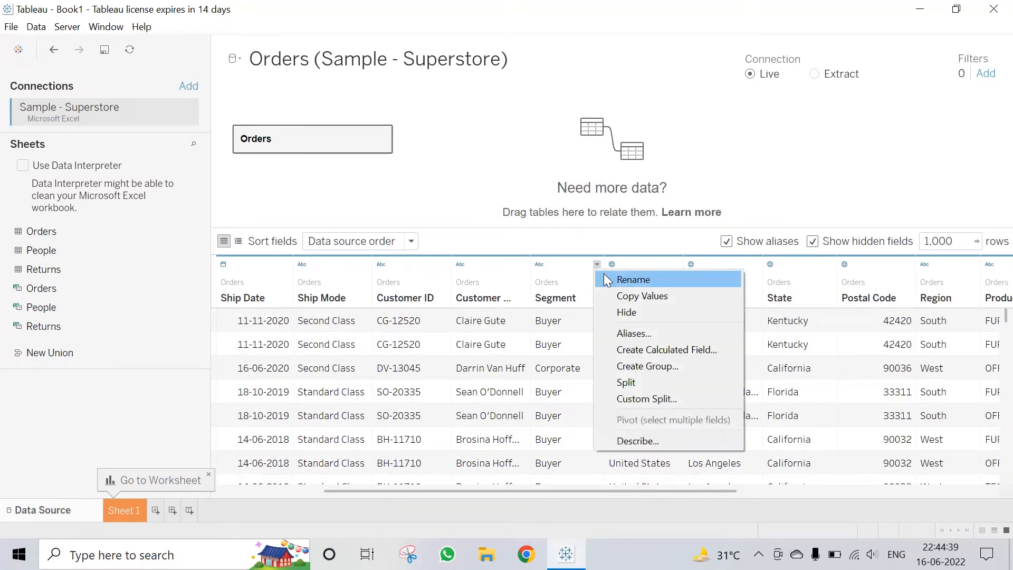
pyautogui.click(631, 334)
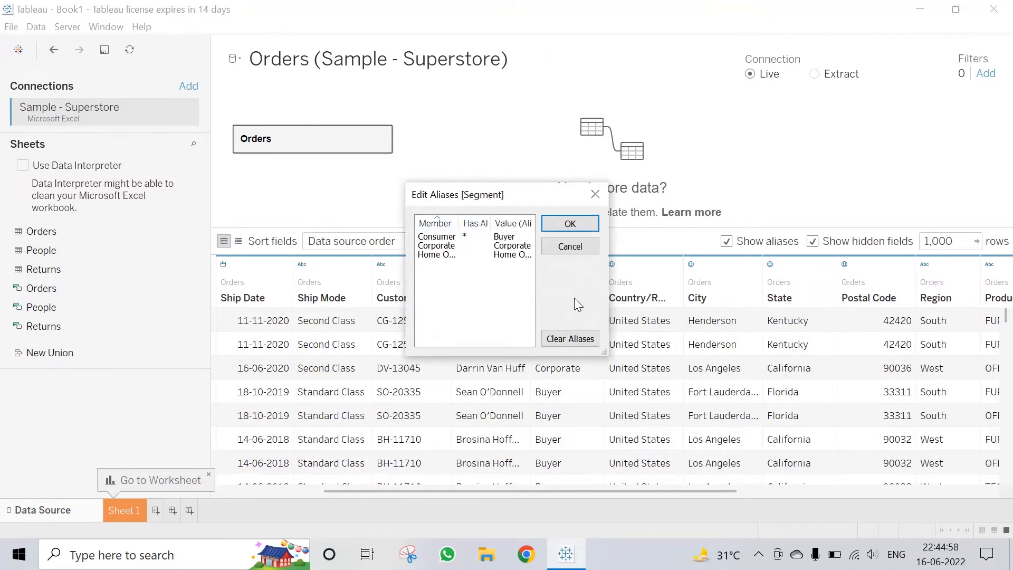
pyautogui.click(575, 337)
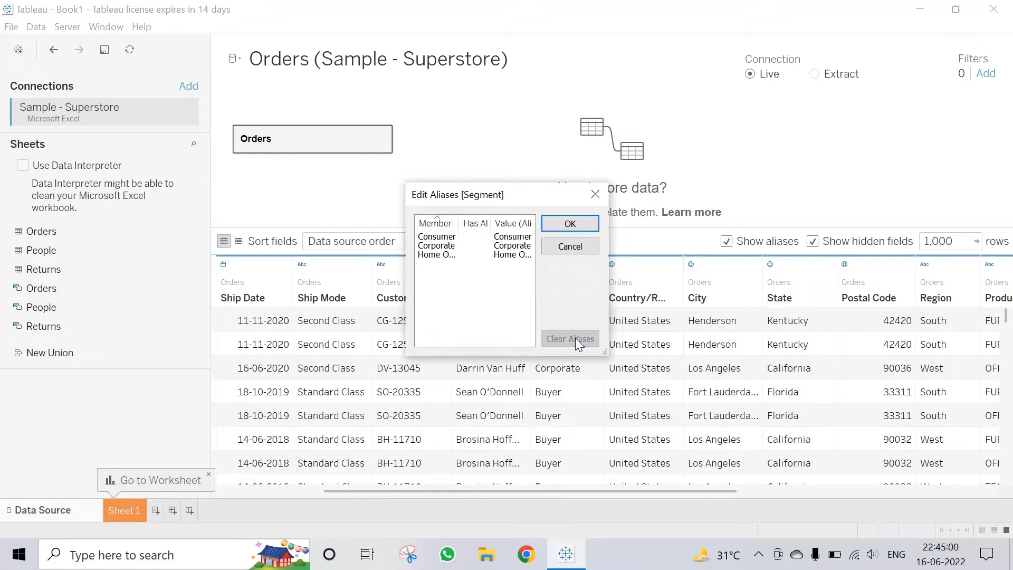
pyautogui.click(572, 224)
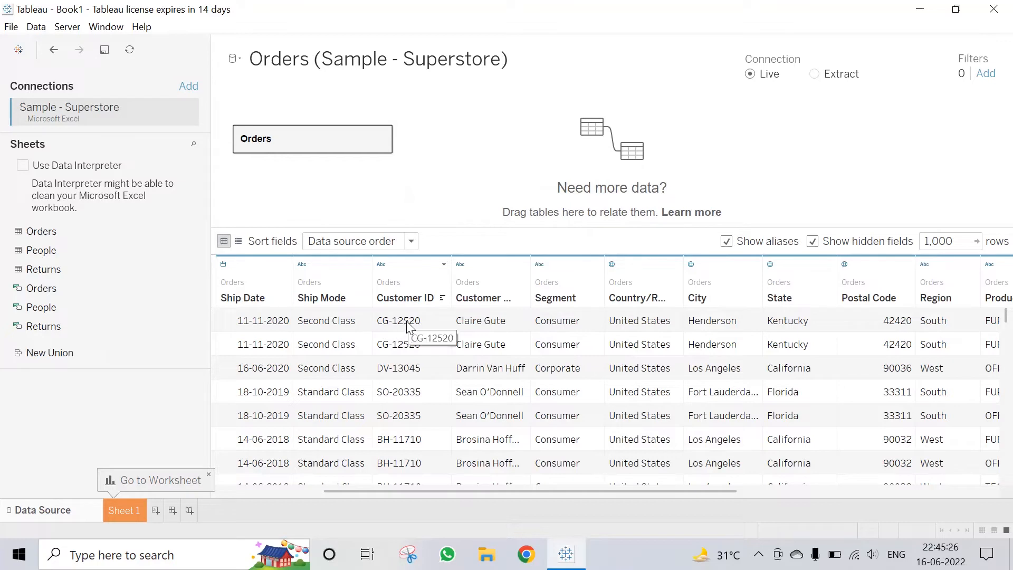
# Step: Split Customer ID into two columns, then delete both split columns
pyautogui.click(443, 263)
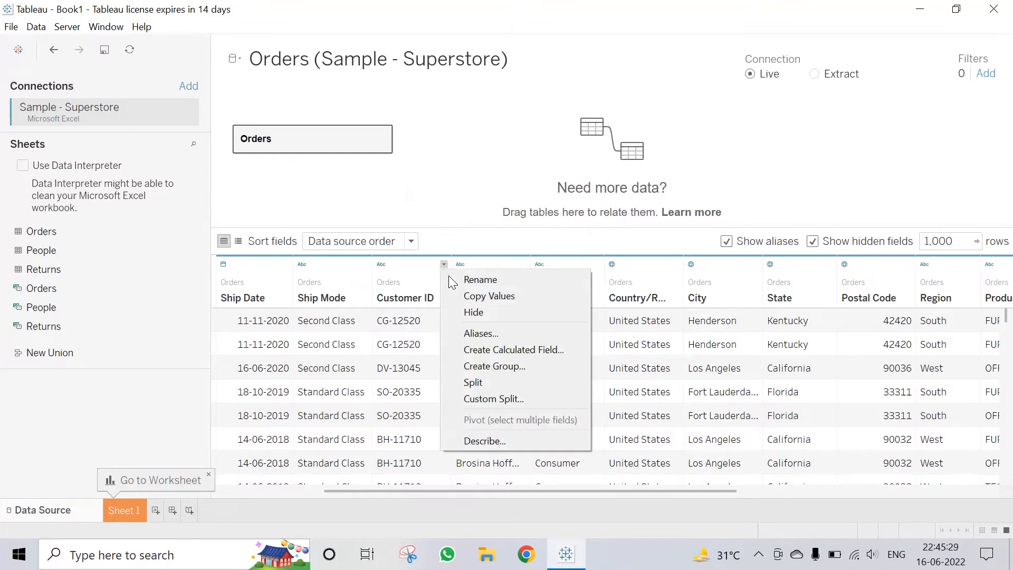
pyautogui.click(491, 381)
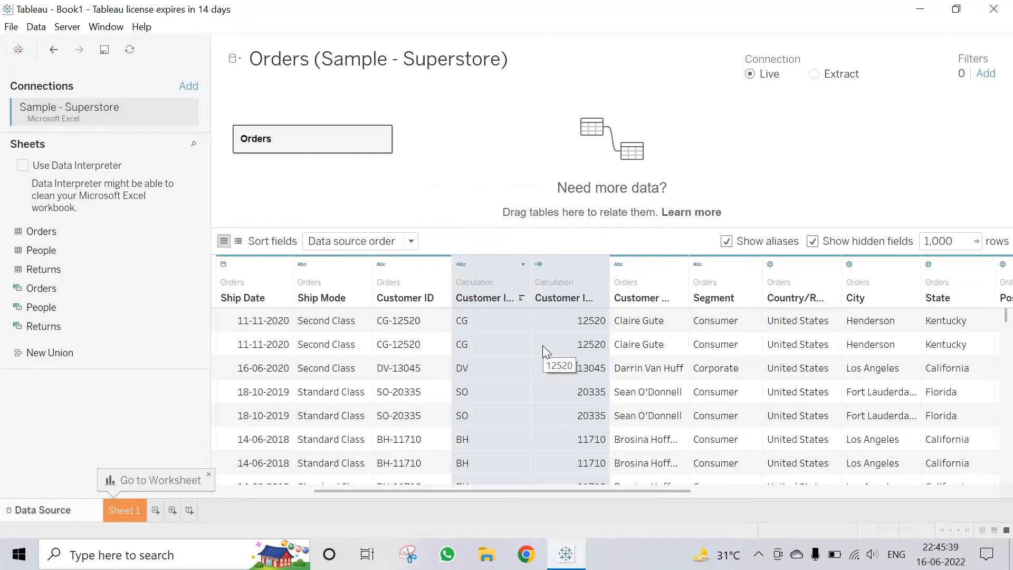
pyautogui.click(602, 264)
pyautogui.click(635, 333)
pyautogui.click(523, 265)
pyautogui.click(542, 239)
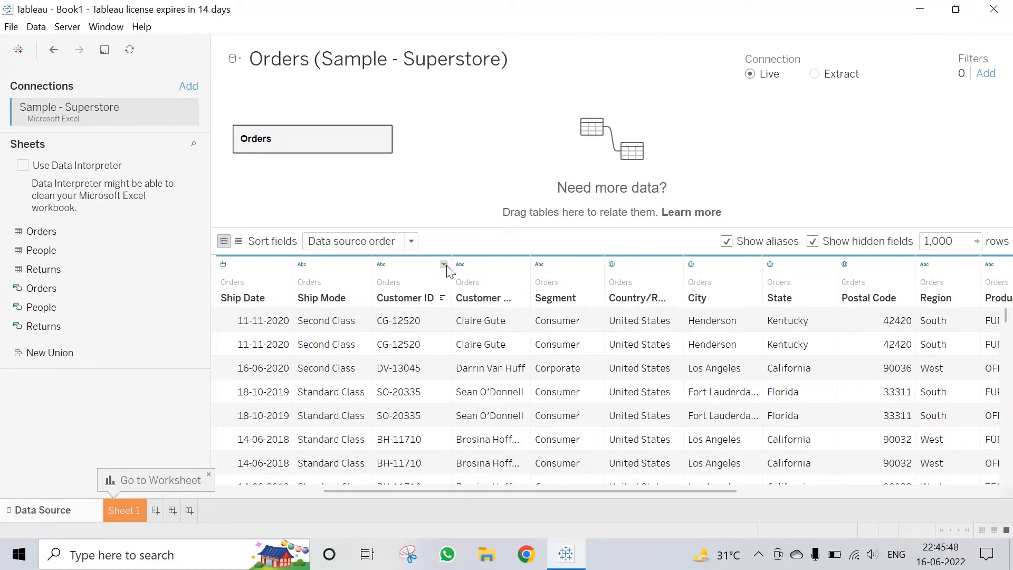
# Step: Custom-split Customer ID at the '-' separator, keeping the first part
pyautogui.click(444, 265)
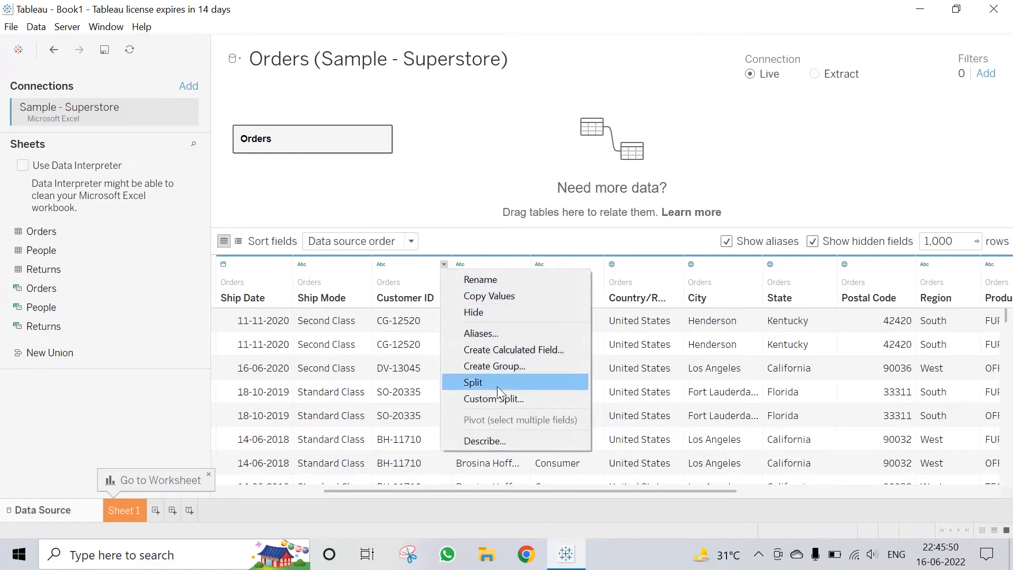
pyautogui.click(500, 400)
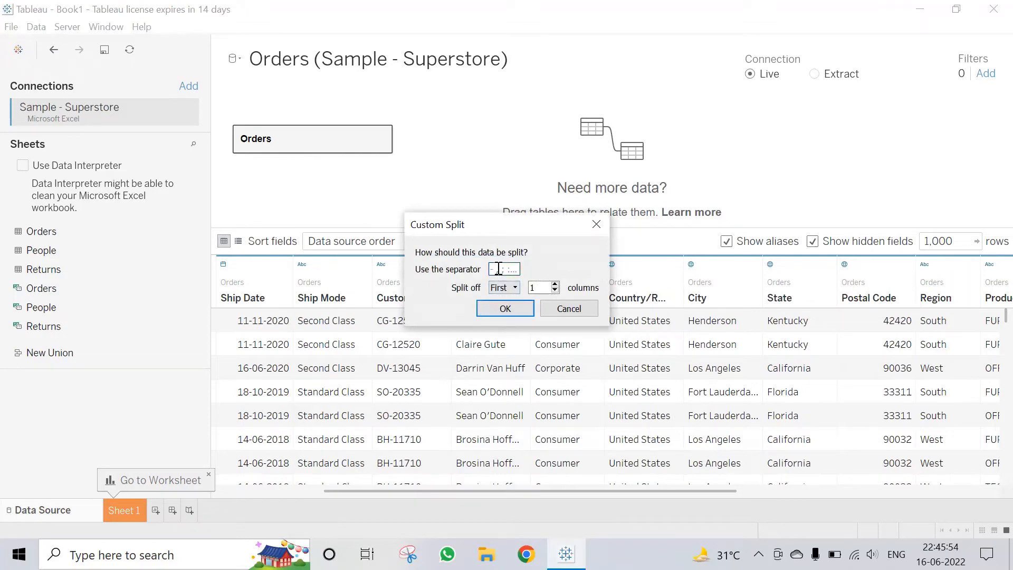
pyautogui.write('-')
pyautogui.click(508, 287)
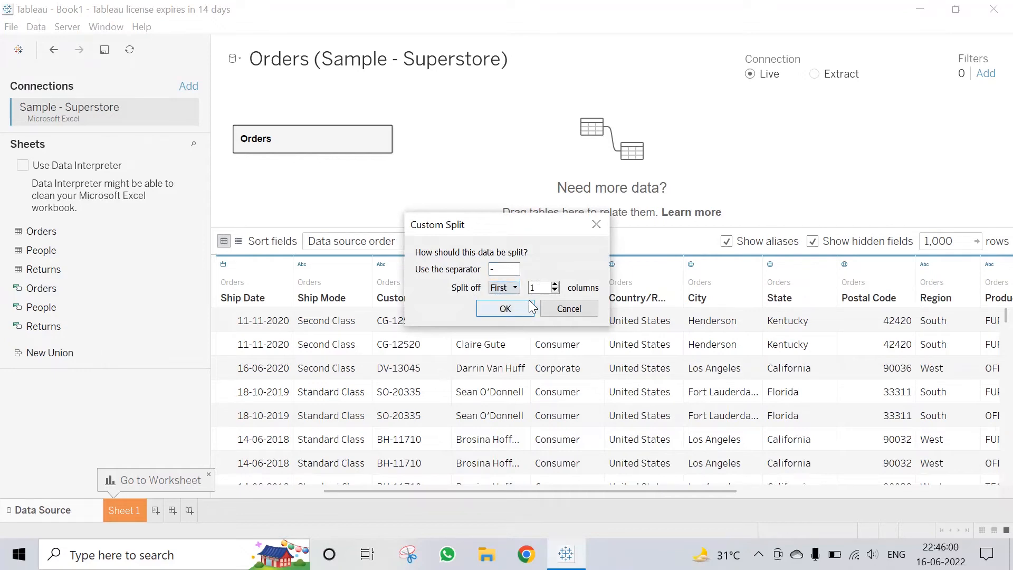
pyautogui.click(508, 313)
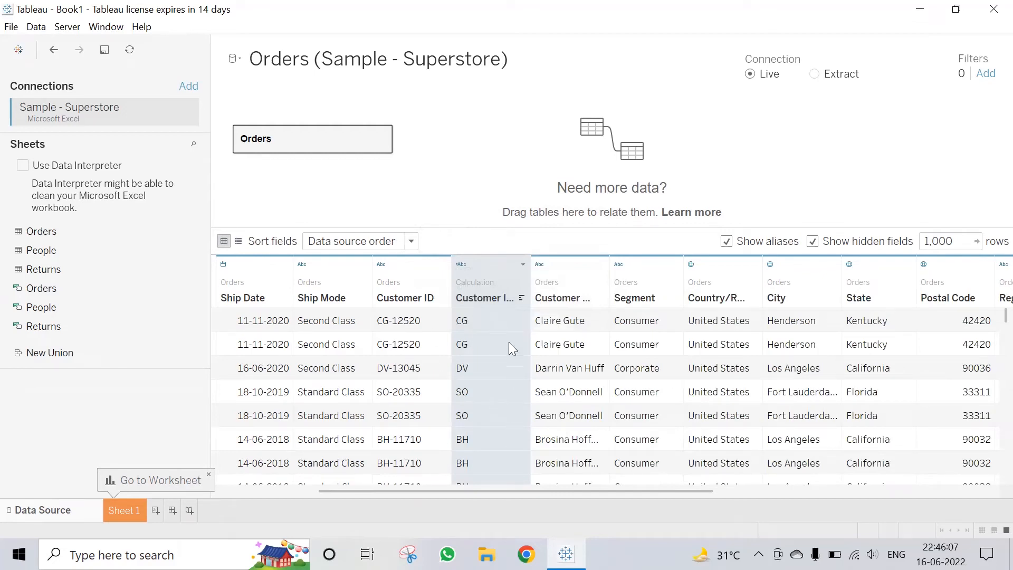
# Step: Delete the calculated Customer ID split column, leaving Customer Name next to Customer ID
pyautogui.click(522, 264)
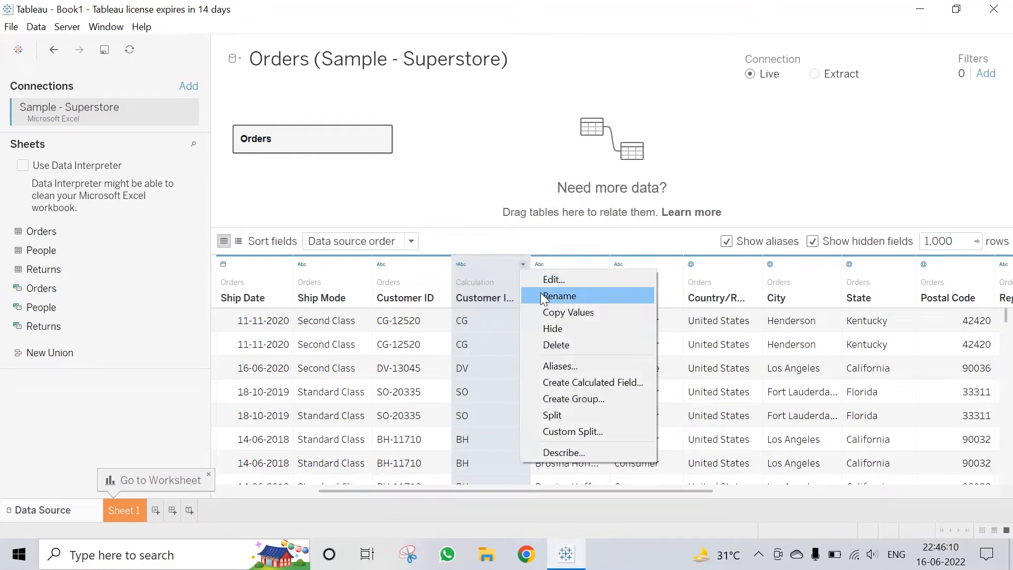
pyautogui.click(557, 345)
pyautogui.click(523, 265)
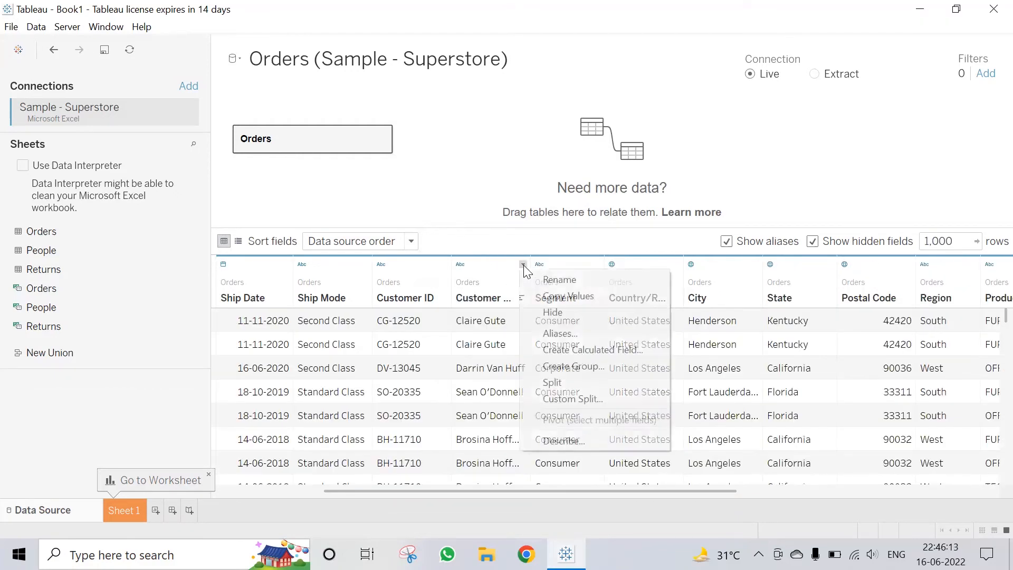
pyautogui.click(523, 265)
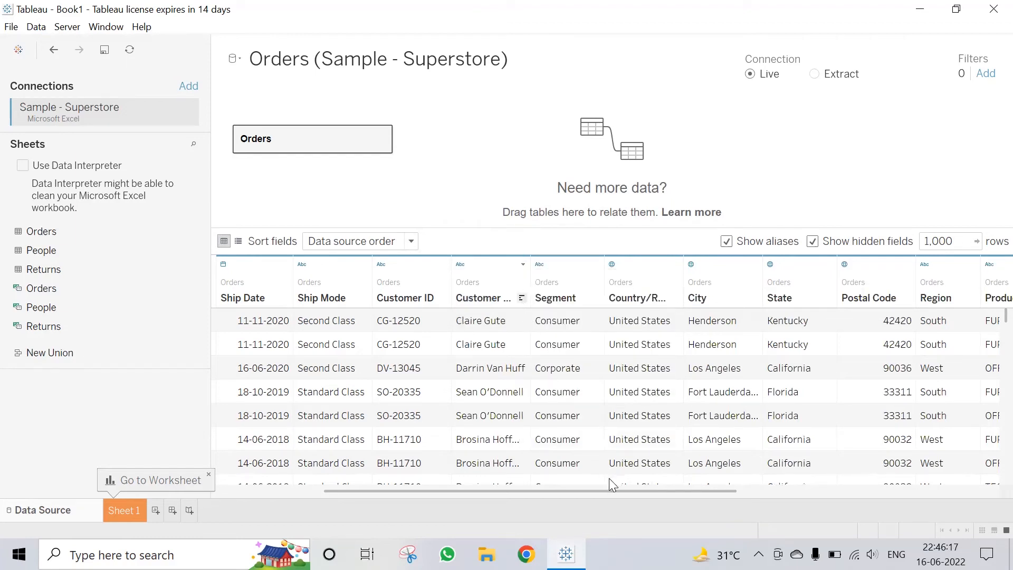
# Step: Create a calculated field 'Profit x 2' with formula [Profit]*2 from the Profit column
pyautogui.moveTo(623, 488); pyautogui.dragTo(918, 496)
pyautogui.click(991, 266)
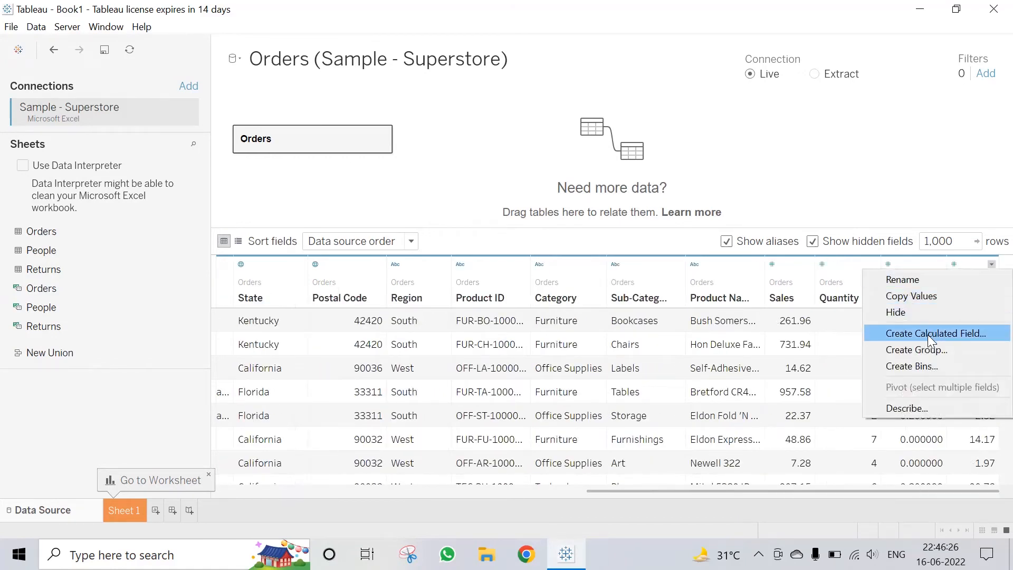
pyautogui.click(927, 334)
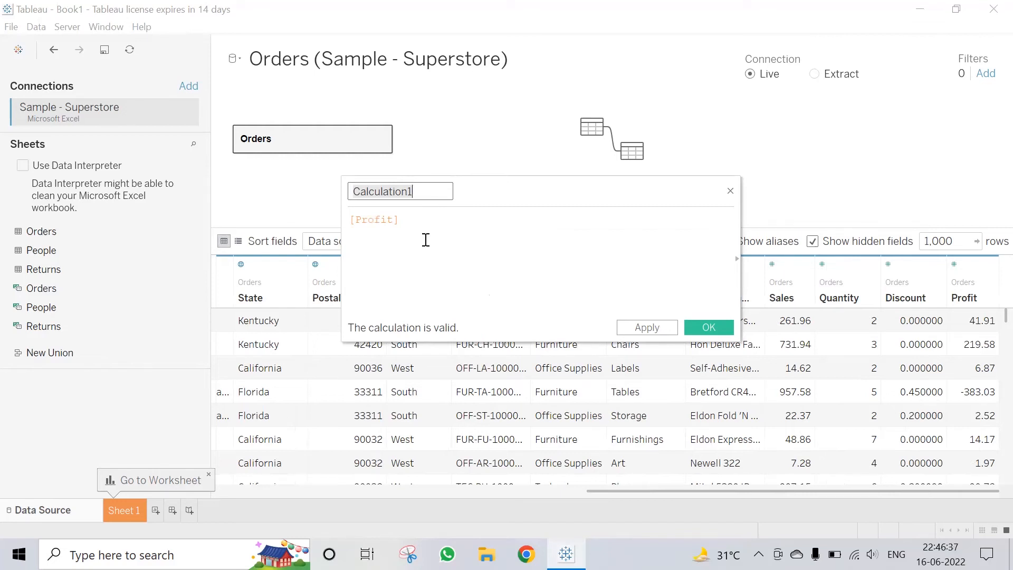
pyautogui.write('Profit ')
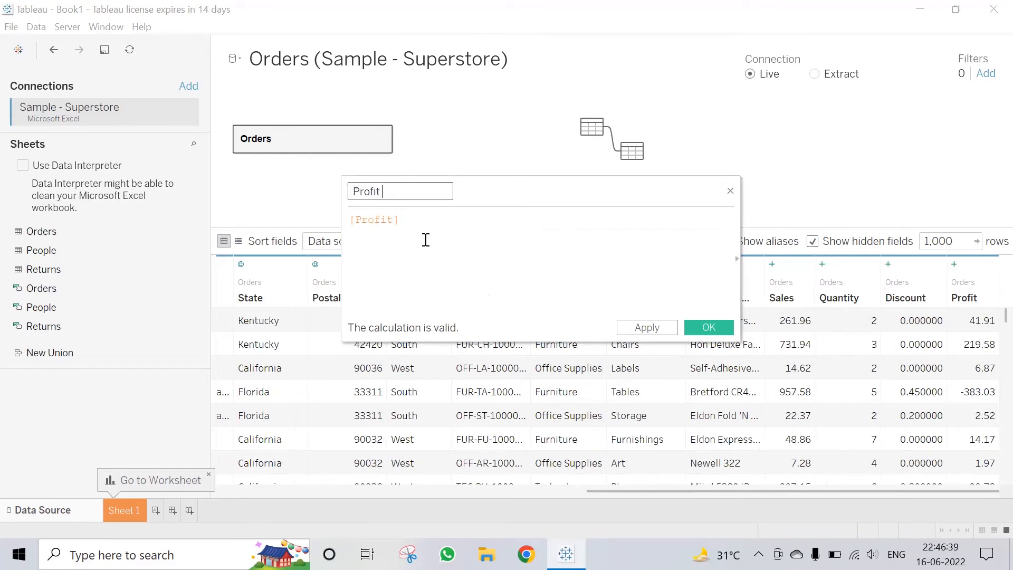
pyautogui.write('x 2')
pyautogui.click(350, 221)
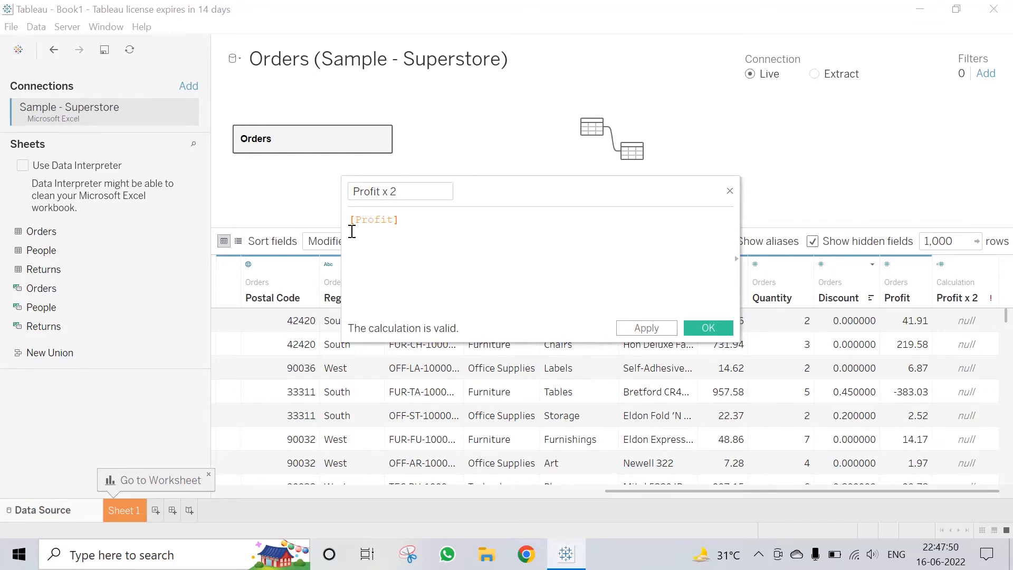
pyautogui.write('*2')
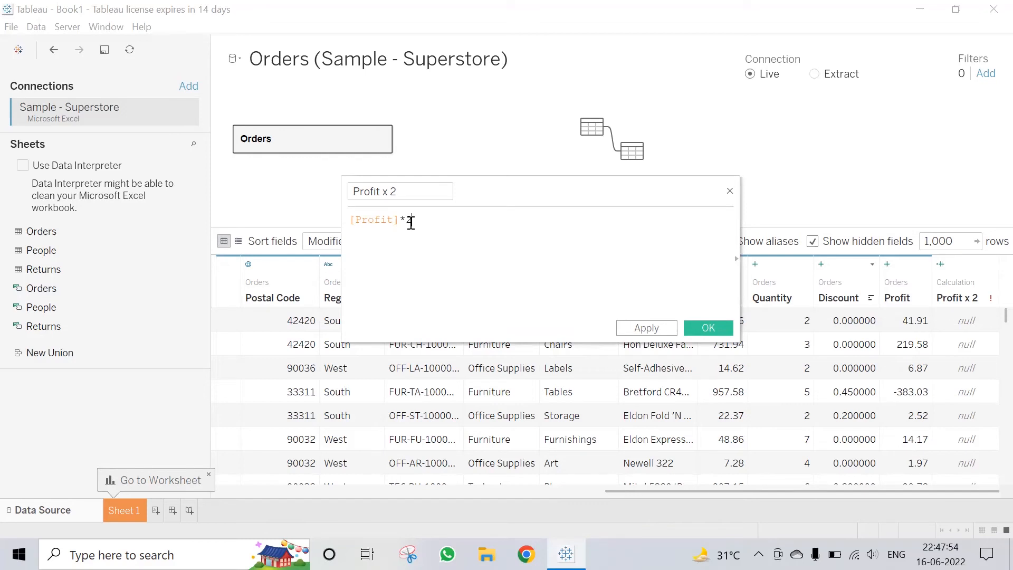
pyautogui.click(718, 329)
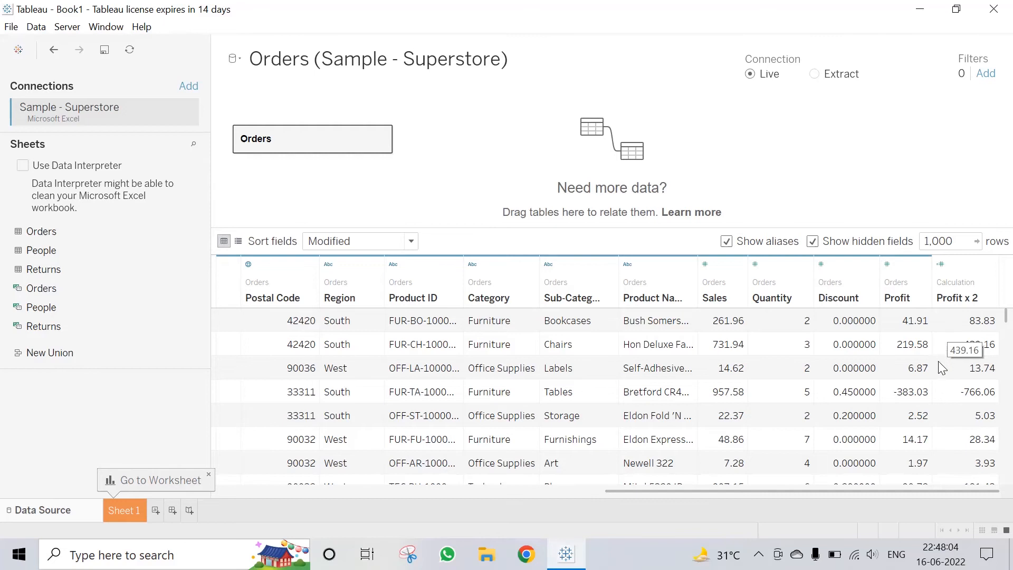
# Step: Sort the grid's fields A to Z, then Z to A, then back to data source order
pyautogui.scroll(-10, 944, 353)
pyautogui.scroll(-3, 939, 364)
pyautogui.scroll(10, 939, 364)
pyautogui.moveTo(797, 489); pyautogui.dragTo(368, 494)
pyautogui.click(411, 242)
pyautogui.click(383, 271)
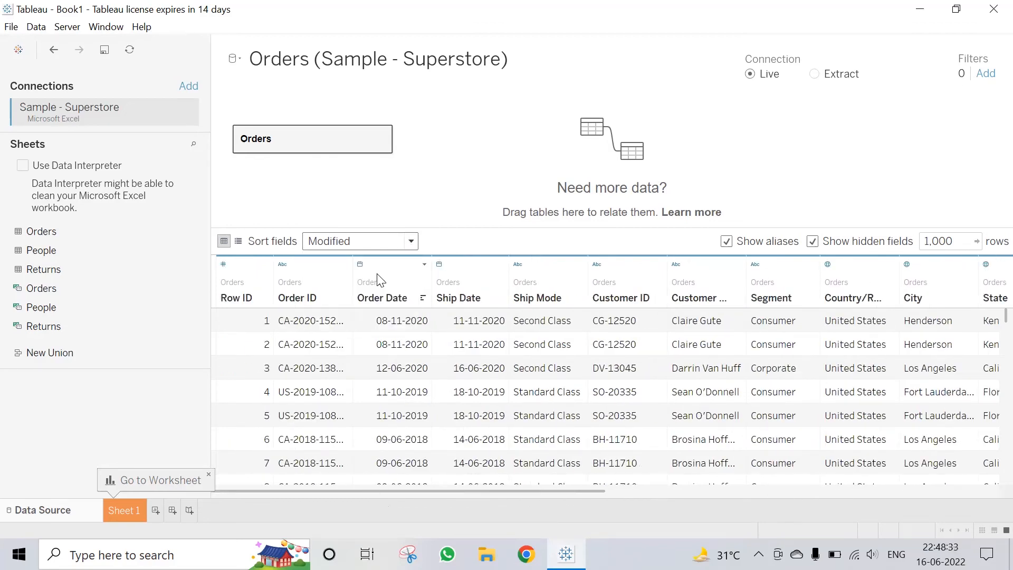
pyautogui.click(406, 241)
pyautogui.click(380, 285)
pyautogui.click(411, 241)
pyautogui.click(389, 262)
pyautogui.click(814, 74)
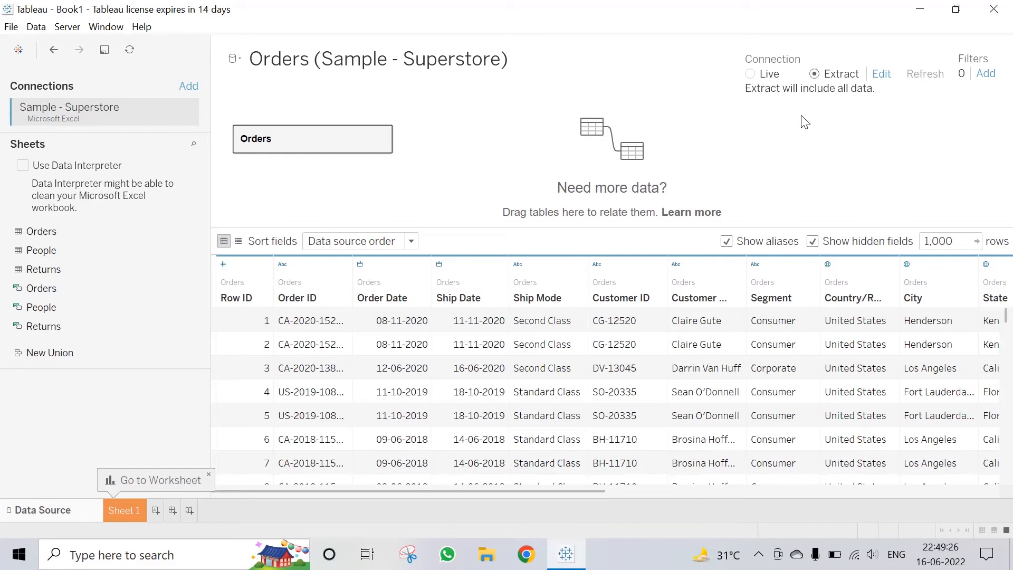
pyautogui.click(751, 75)
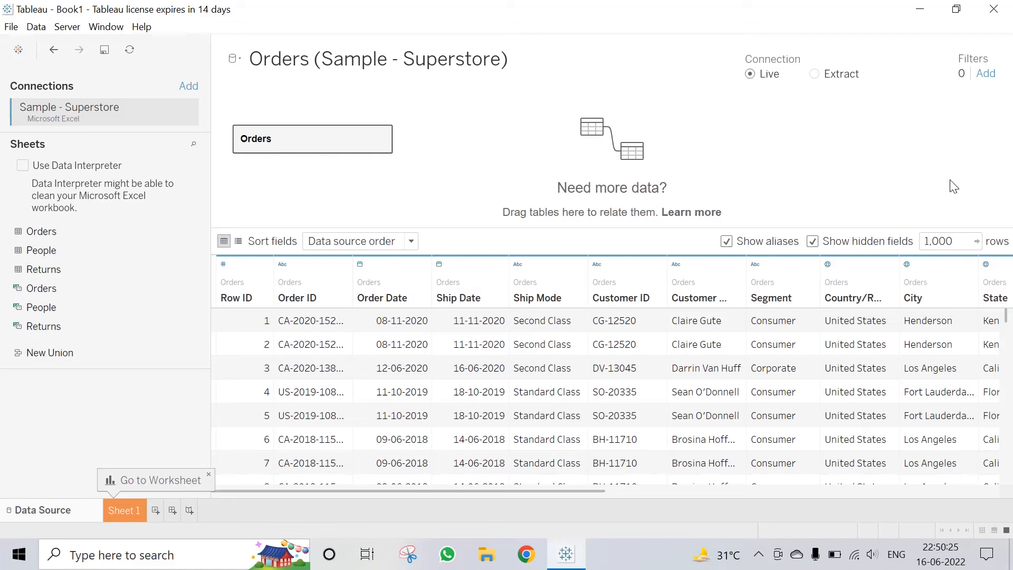
# Step: Set the data preview row limit to 999999 to load all rows
pyautogui.click(959, 241)
pyautogui.write('999999')
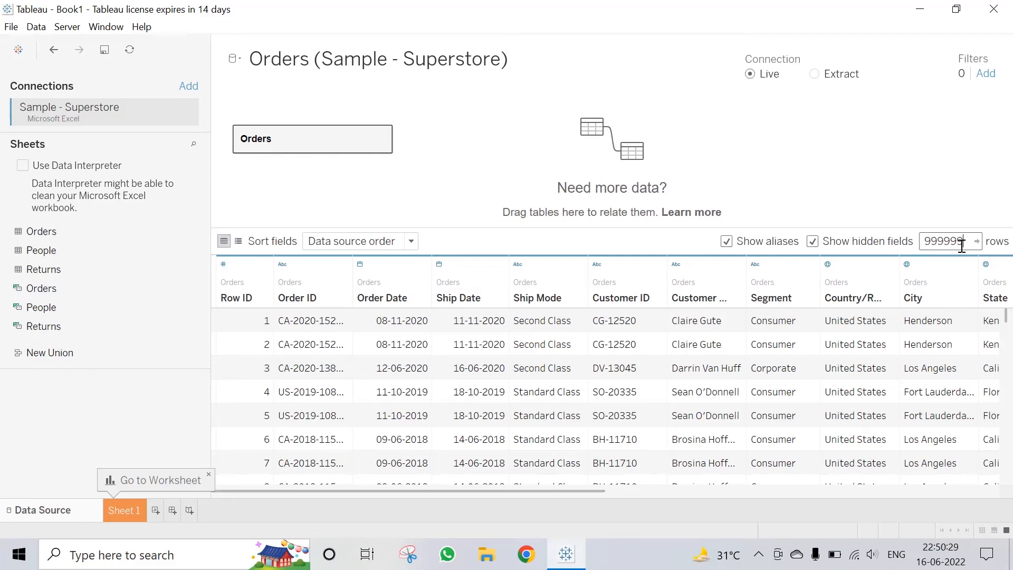
pyautogui.press('Return')
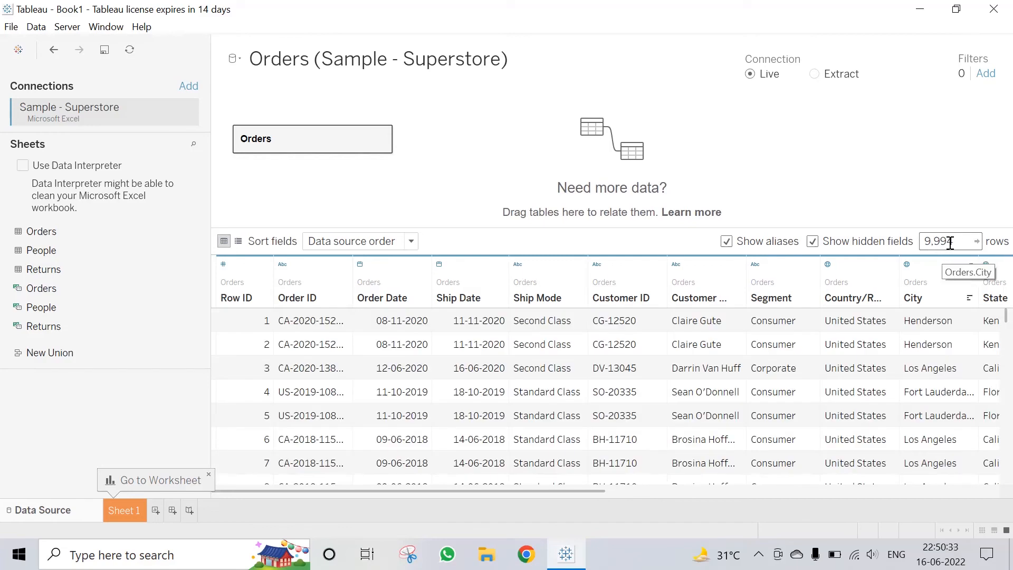
# Step: Reduce the preview to 10 rows and scroll the grid to check it
pyautogui.click(958, 242)
pyautogui.write('10')
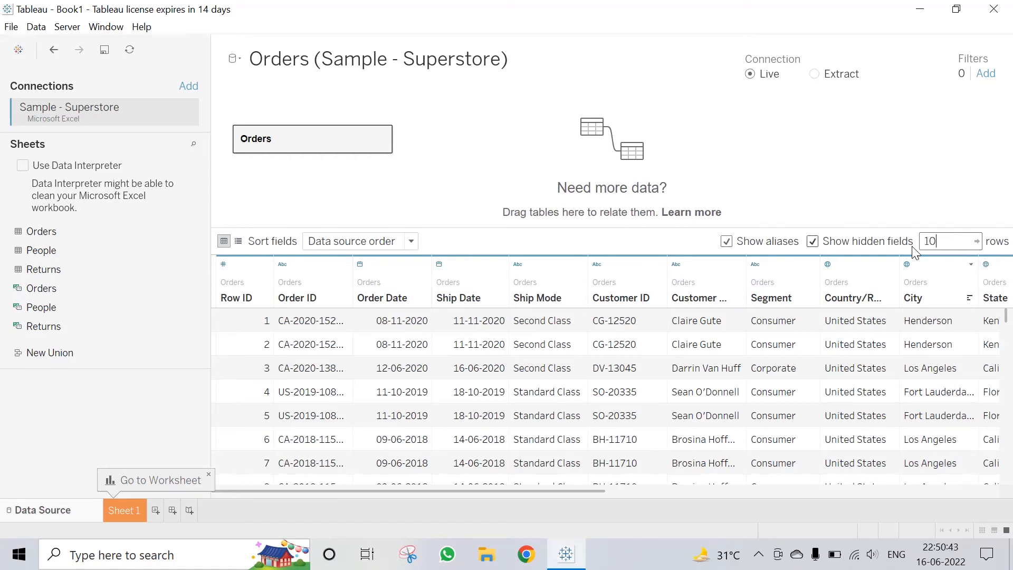
pyautogui.press('Return')
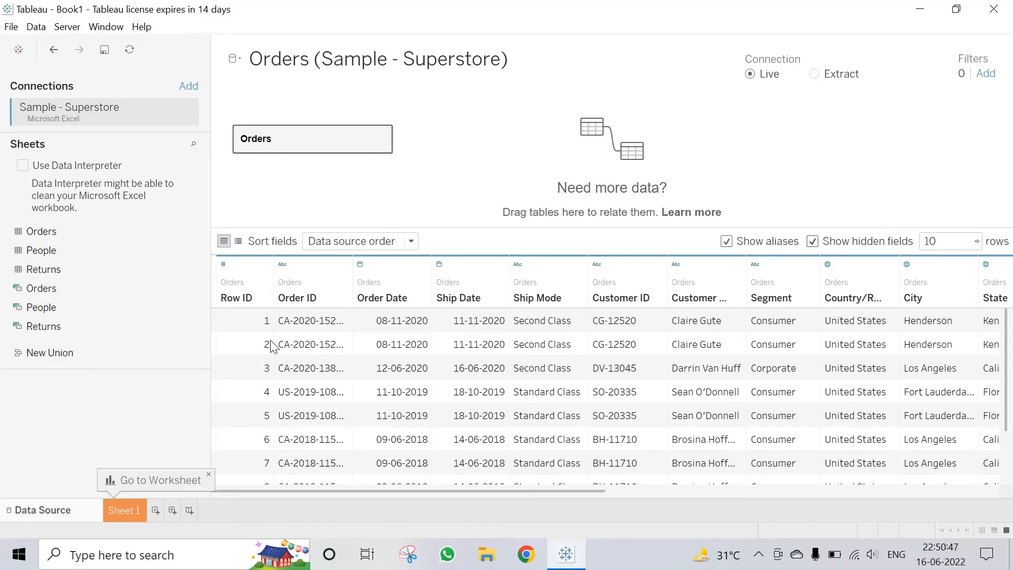
pyautogui.scroll(-1, 297, 342)
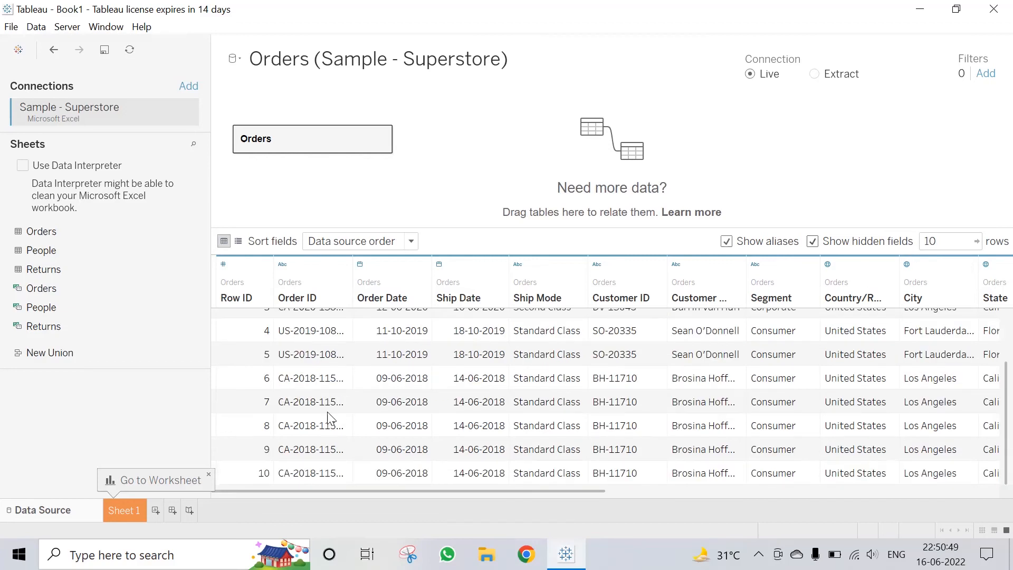
pyautogui.scroll(1, 308, 378)
pyautogui.scroll(-1, 315, 383)
pyautogui.scroll(1, 317, 386)
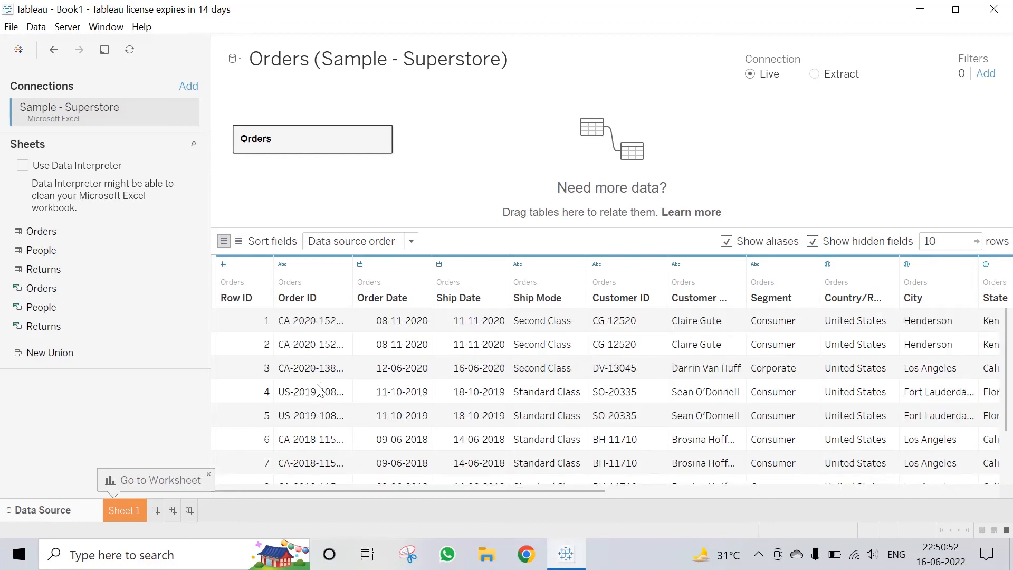
# Step: Change the preview limit to 100 rows and confirm rows beyond ten appear
pyautogui.click(943, 248)
pyautogui.write('0')
pyautogui.press('Return')
pyautogui.scroll(-20, 444, 382)
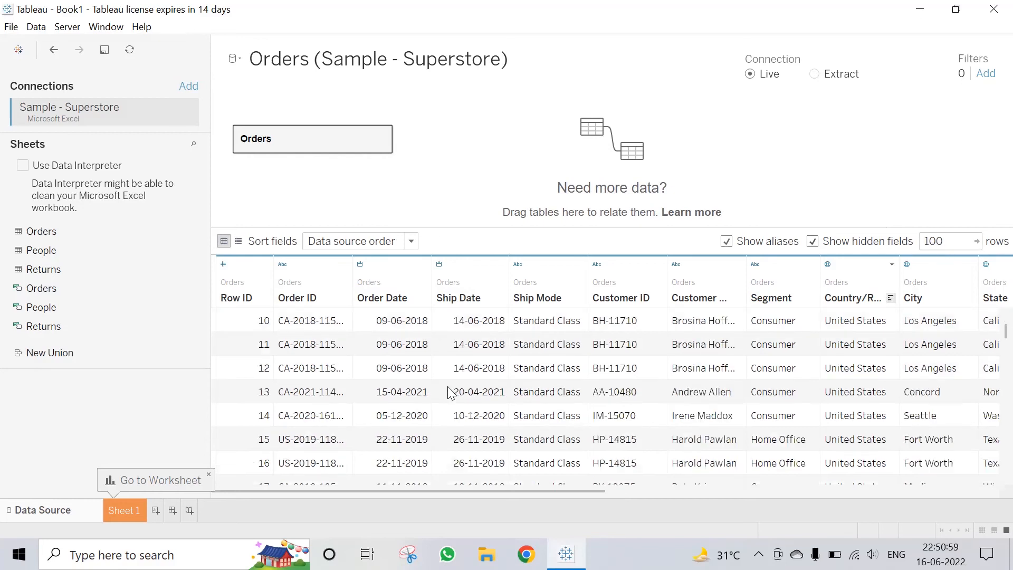
pyautogui.scroll(-11, 443, 385)
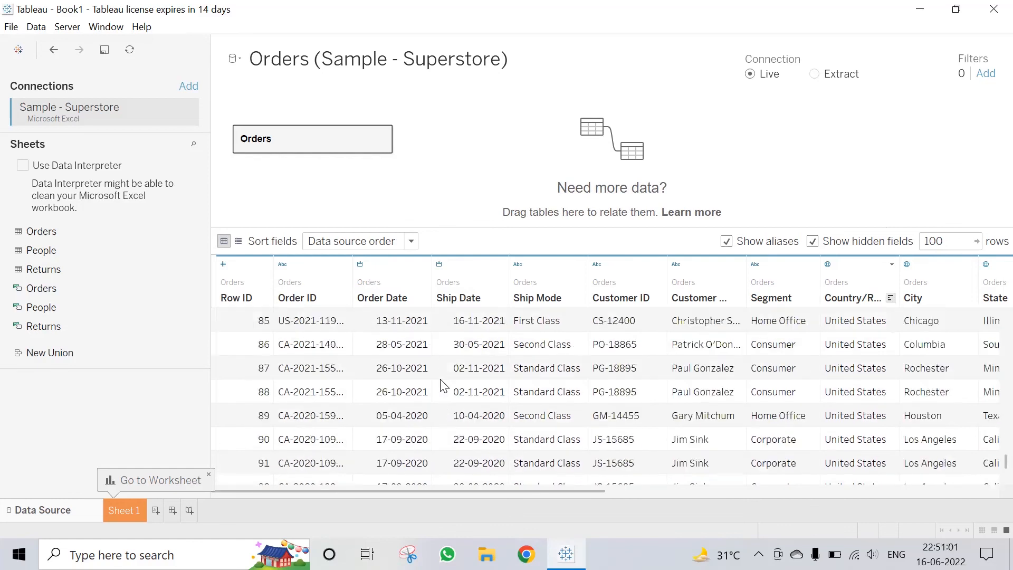
pyautogui.scroll(1, 409, 425)
pyautogui.scroll(20, 410, 428)
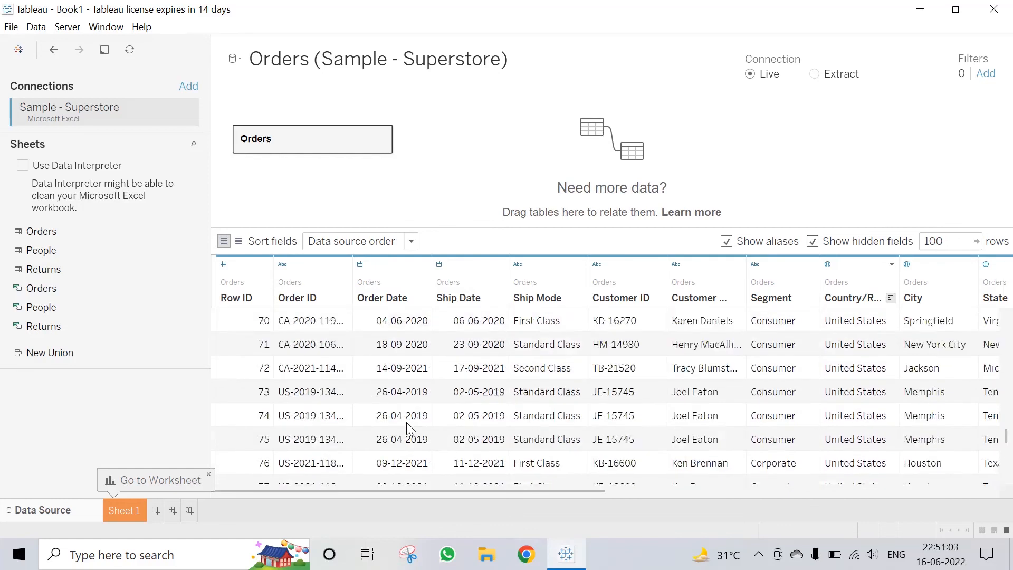